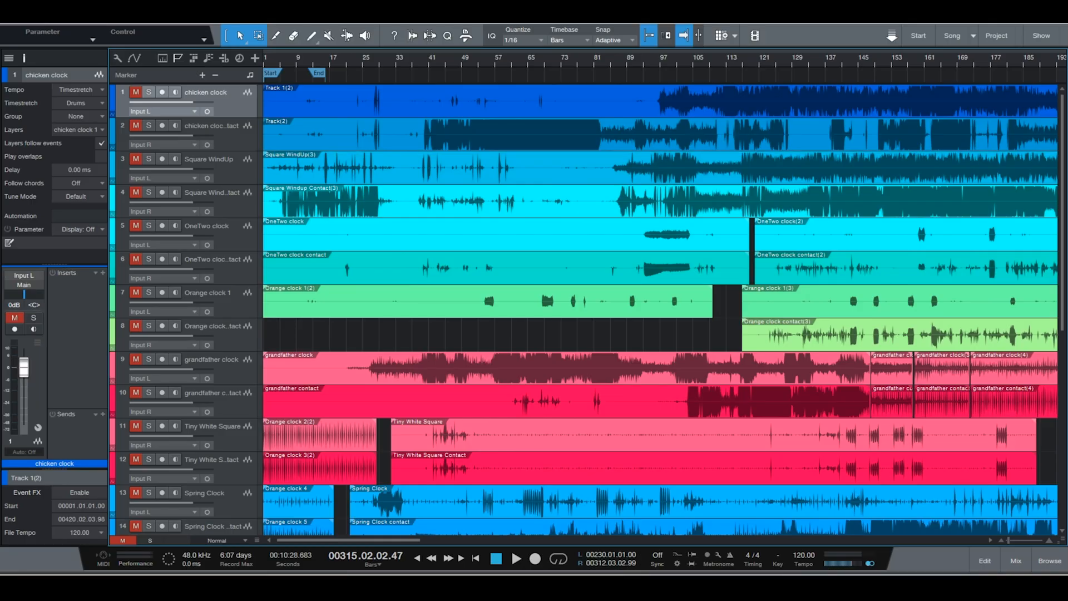
# Group the chicken clock track with its contact track.
pyautogui.keyDown('shift'); pyautogui.click(245, 141); pyautogui.keyUp('shift')
pyautogui.rightClick(245, 141)
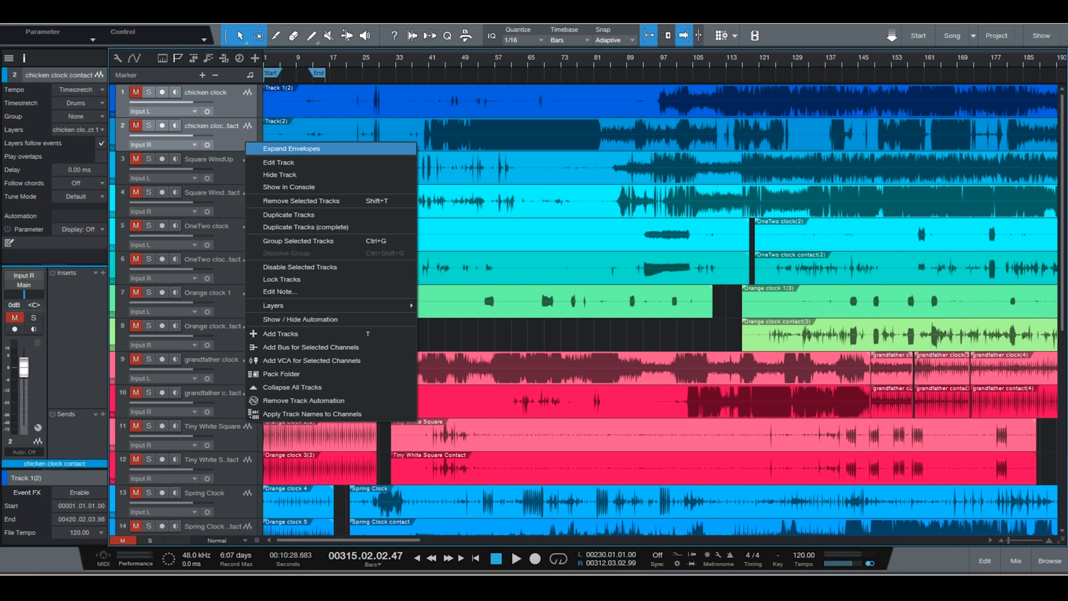
pyautogui.click(278, 240)
pyautogui.click(532, 323)
# Group the Square WindUp track with the Square Windup Contact track.
pyautogui.click(222, 169)
pyautogui.keyDown('shift'); pyautogui.click(228, 205); pyautogui.keyUp('shift')
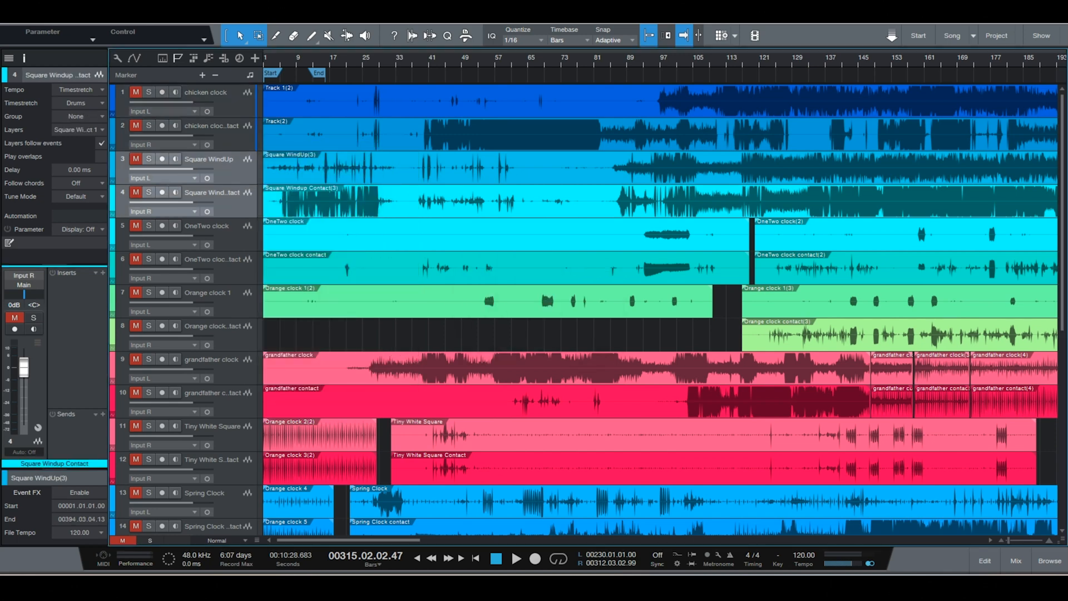
pyautogui.rightClick(230, 212)
pyautogui.click(283, 312)
pyautogui.click(532, 323)
# Group the OneTwo clock track with its contact track.
pyautogui.click(223, 237)
pyautogui.keyDown('shift'); pyautogui.click(228, 271); pyautogui.keyUp('shift')
pyautogui.rightClick(236, 276)
pyautogui.click(283, 375)
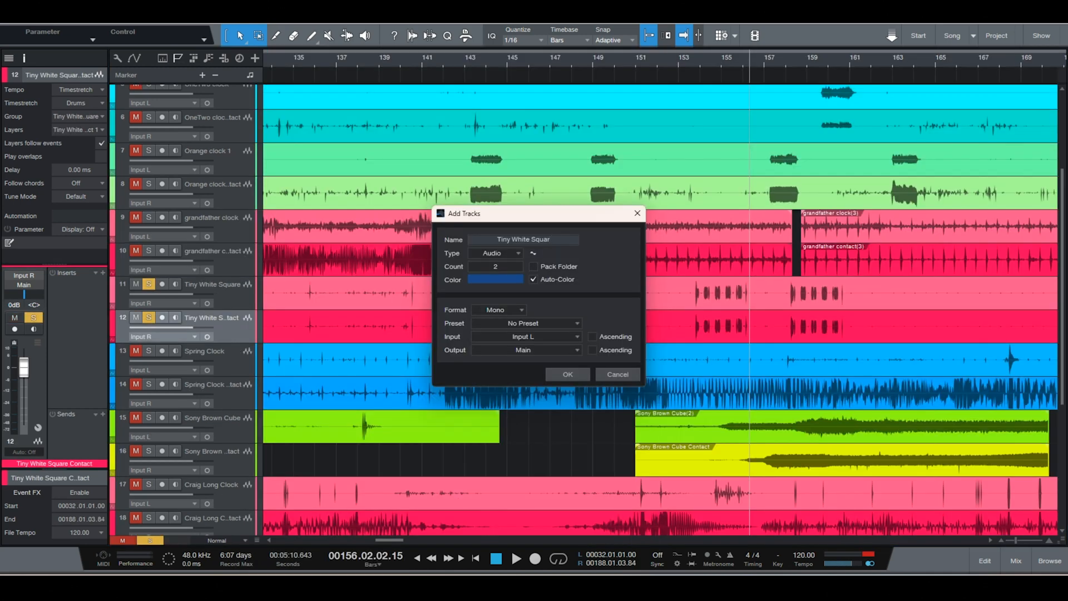
# Add two mono audio tracks named "Tiny White Square for export" below the Tiny White Square pair and rename the second one as its export track.
pyautogui.write('port')
pyautogui.press('Return')
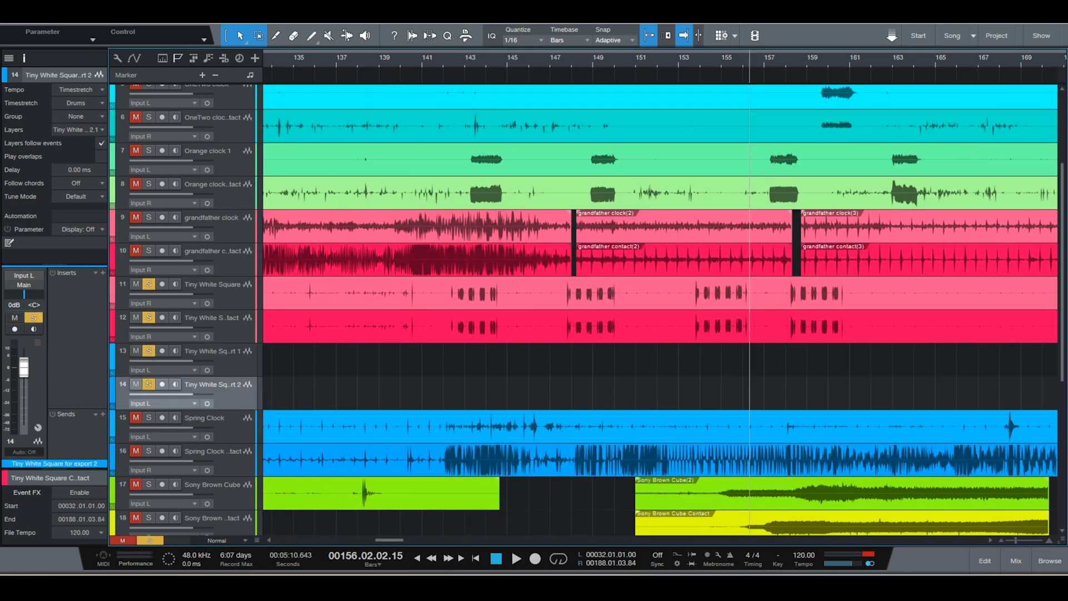
pyautogui.click(228, 361)
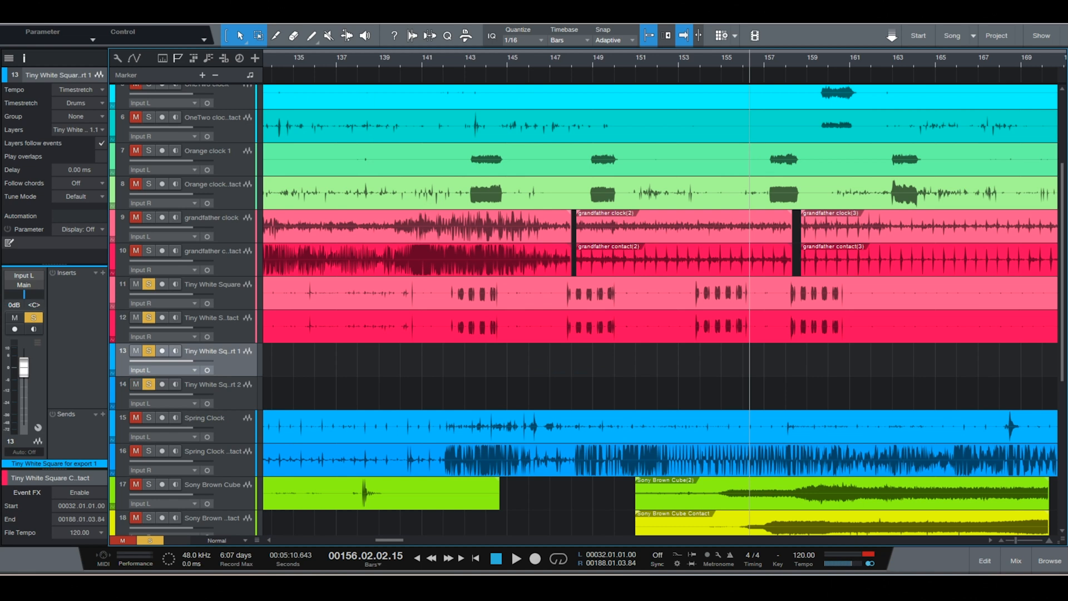
pyautogui.click(228, 394)
pyautogui.click(228, 360)
pyautogui.doubleClick(212, 385)
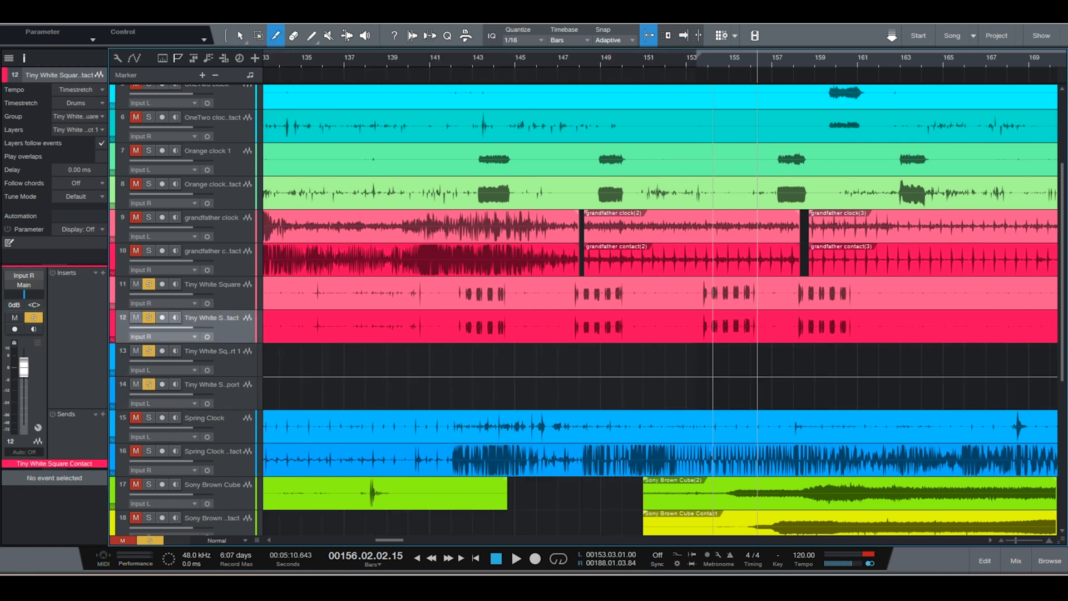
# Split the Tiny White Square and contact clips at about bars 153.3 and 156.3 and move the slices onto the two export tracks.
pyautogui.click(697, 326)
pyautogui.click(761, 326)
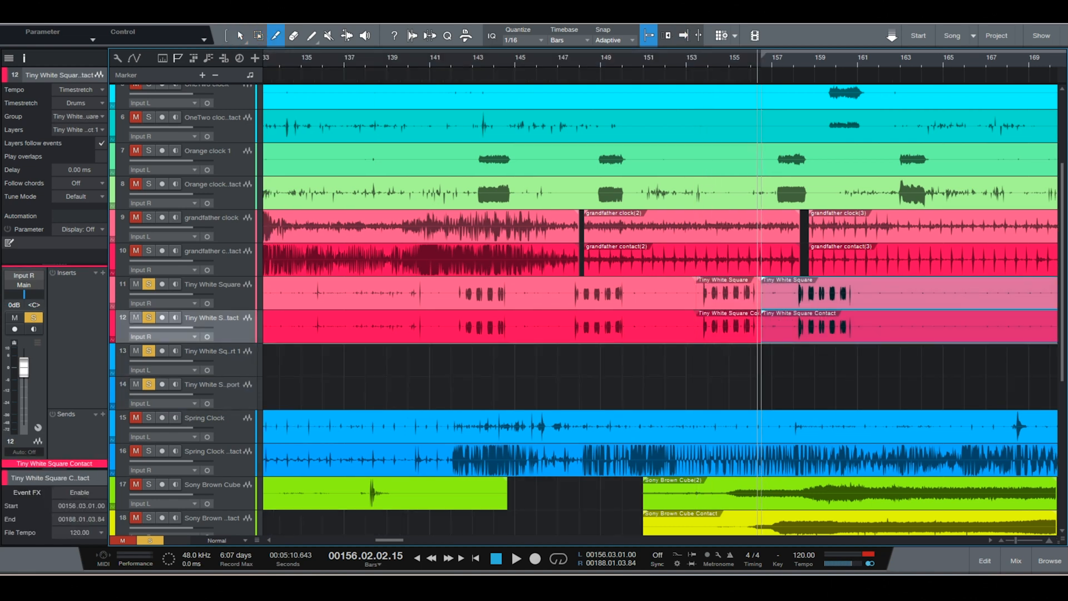
pyautogui.click(241, 35)
pyautogui.moveTo(729, 331); pyautogui.dragTo(730, 397)
pyautogui.moveTo(729, 300); pyautogui.dragTo(729, 365)
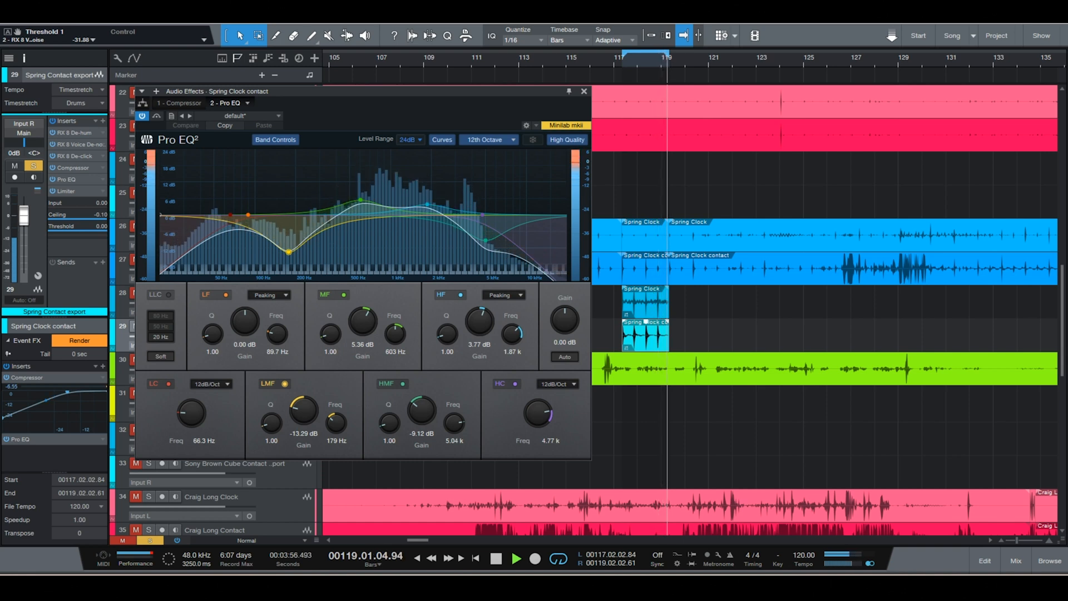
# Raise the LMF band of the Spring Clock contact clip's Pro EQ to 7.93 dB at 170 Hz and stop playback.
pyautogui.moveTo(288, 252); pyautogui.dragTo(289, 192)
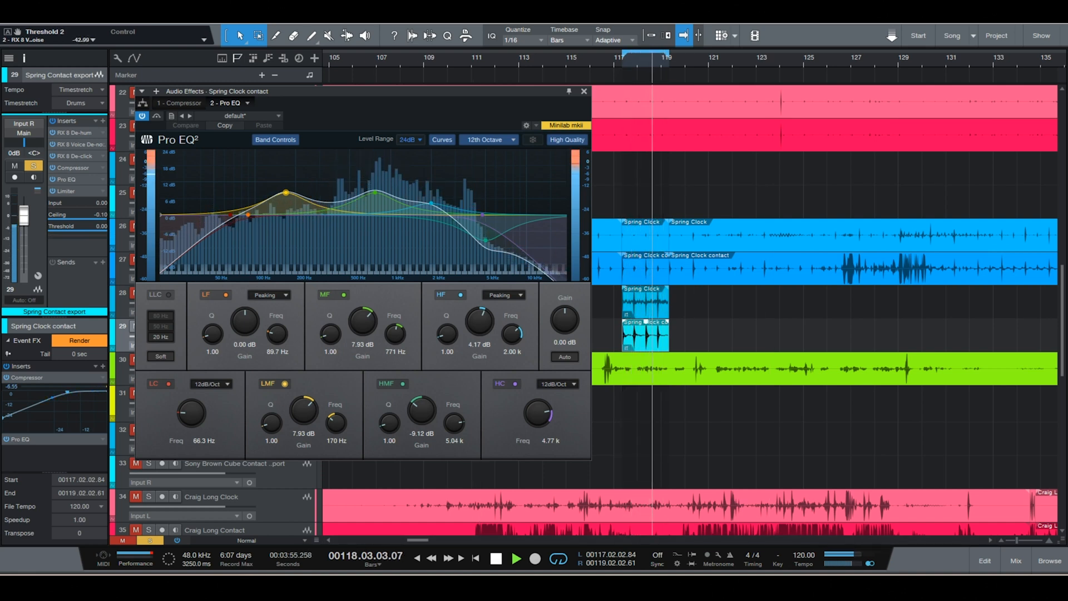
pyautogui.press('space')
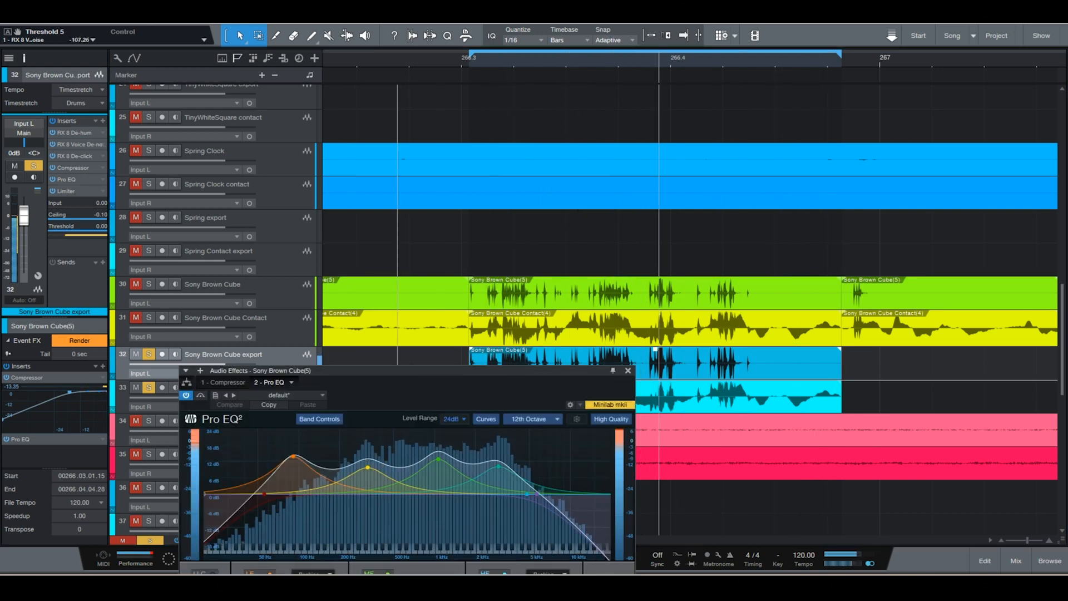
# In the Sony Brown Cube clip's Pro EQ, raise LF to 14.48 dB and LMF to 10.71 dB, and fine-tune the HMF band.
pyautogui.moveTo(393, 363); pyautogui.dragTo(210, 112)
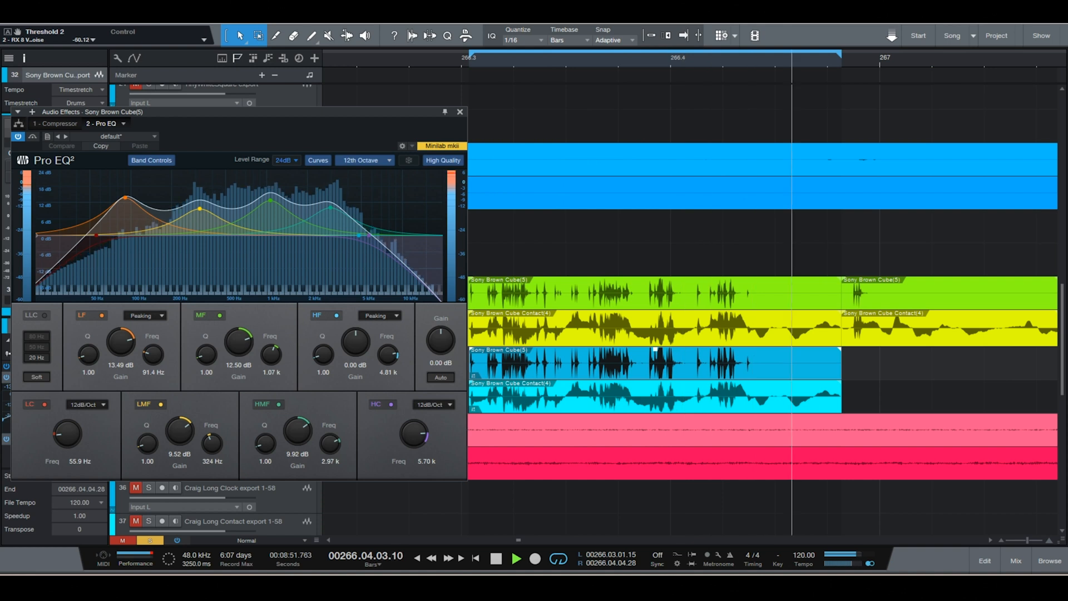
pyautogui.moveTo(199, 209); pyautogui.dragTo(199, 205)
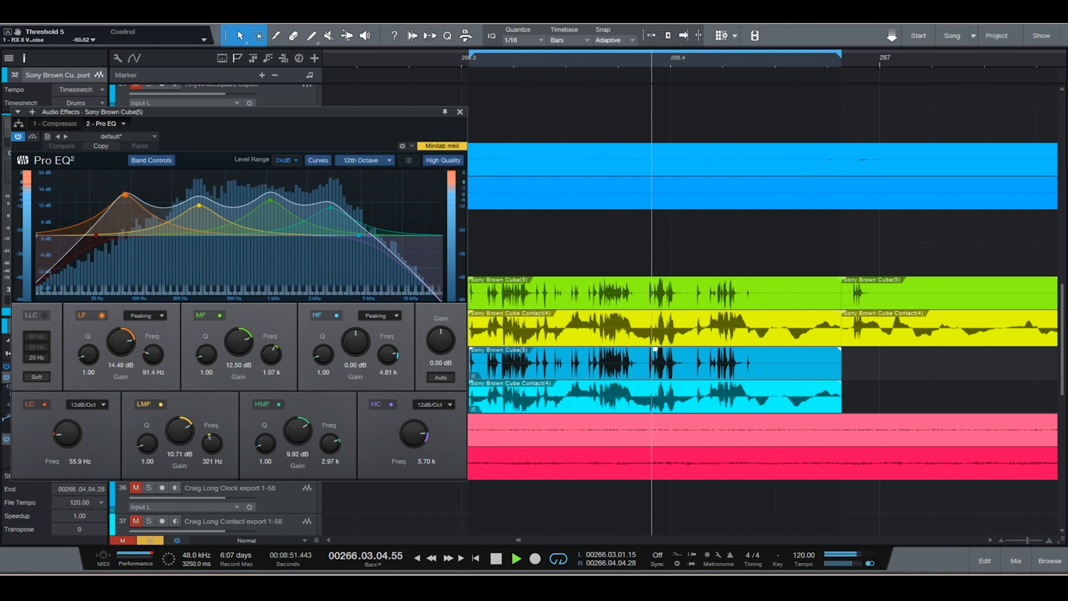
pyautogui.moveTo(331, 208); pyautogui.dragTo(332, 208)
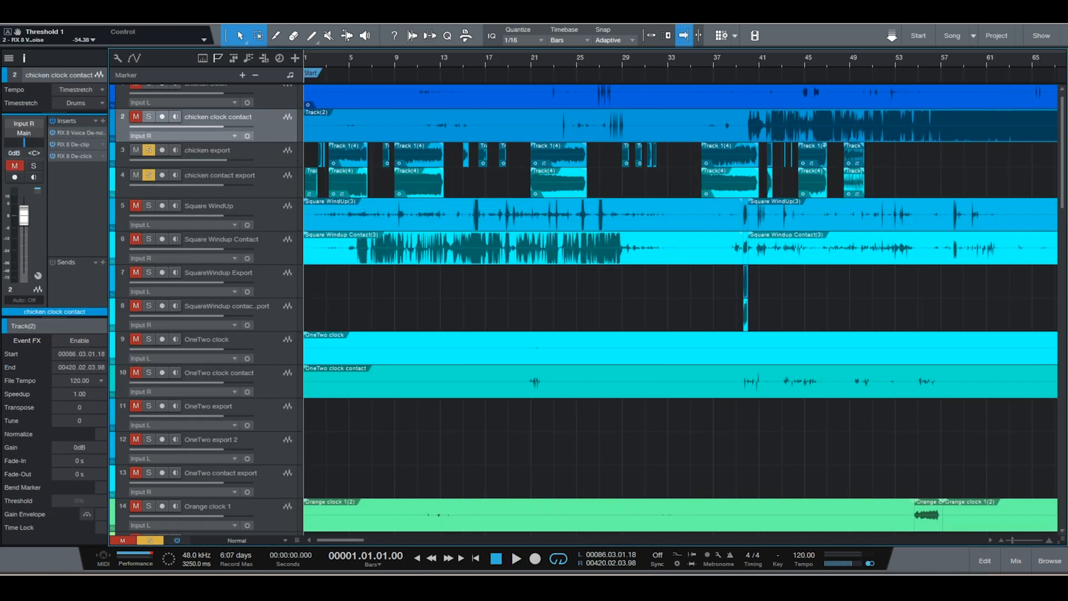
# Examine the raw clock tracks and the slices on their export tracks across the whole arrangement.
pyautogui.scroll(-10, 679, 306)
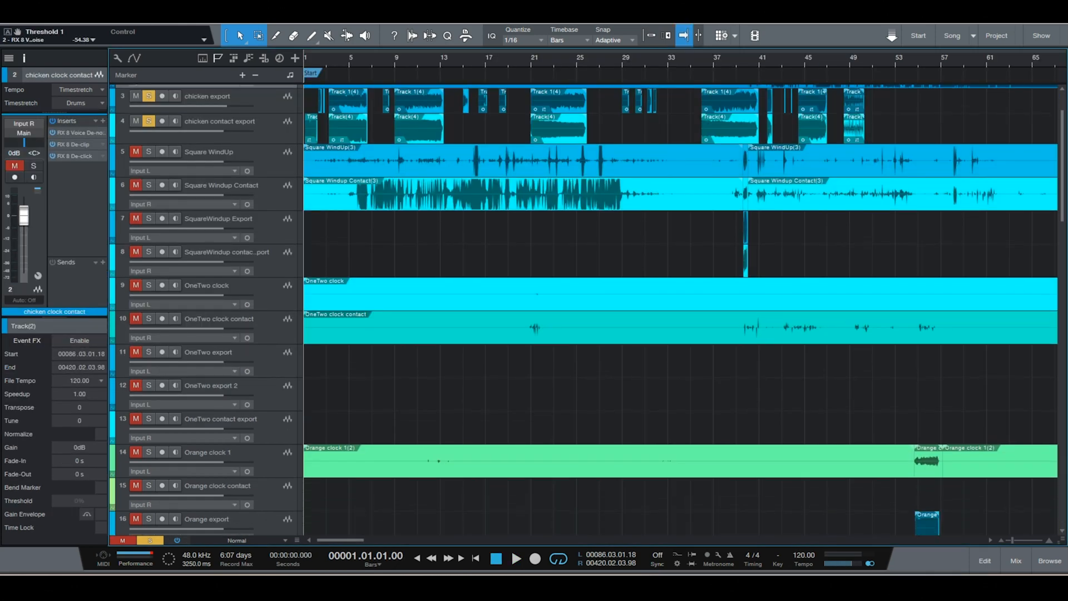
pyautogui.scroll(-8, 583, 309)
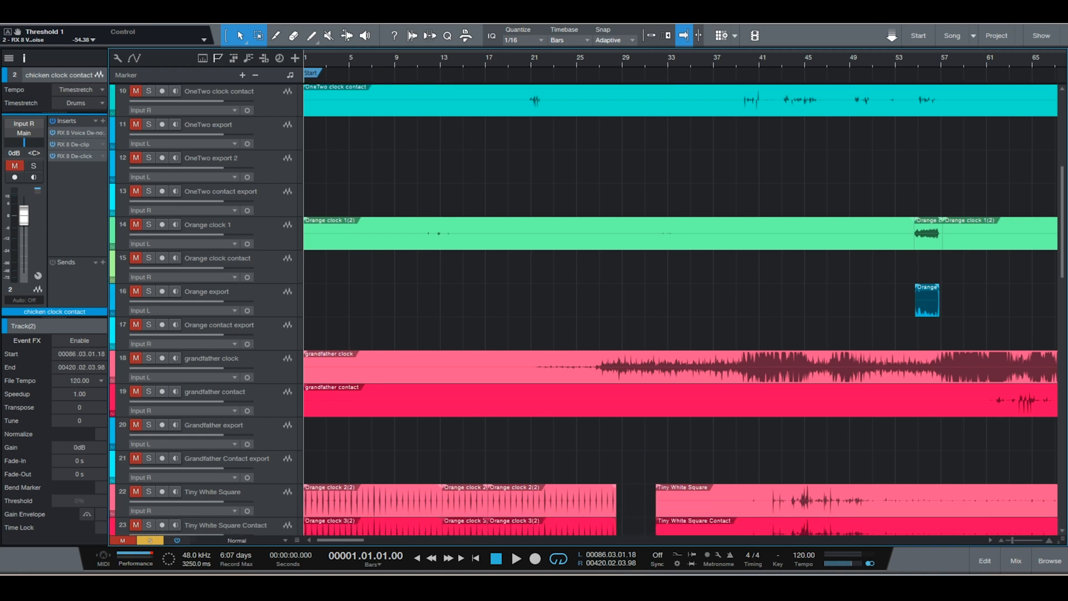
pyautogui.scroll(-9, 583, 309)
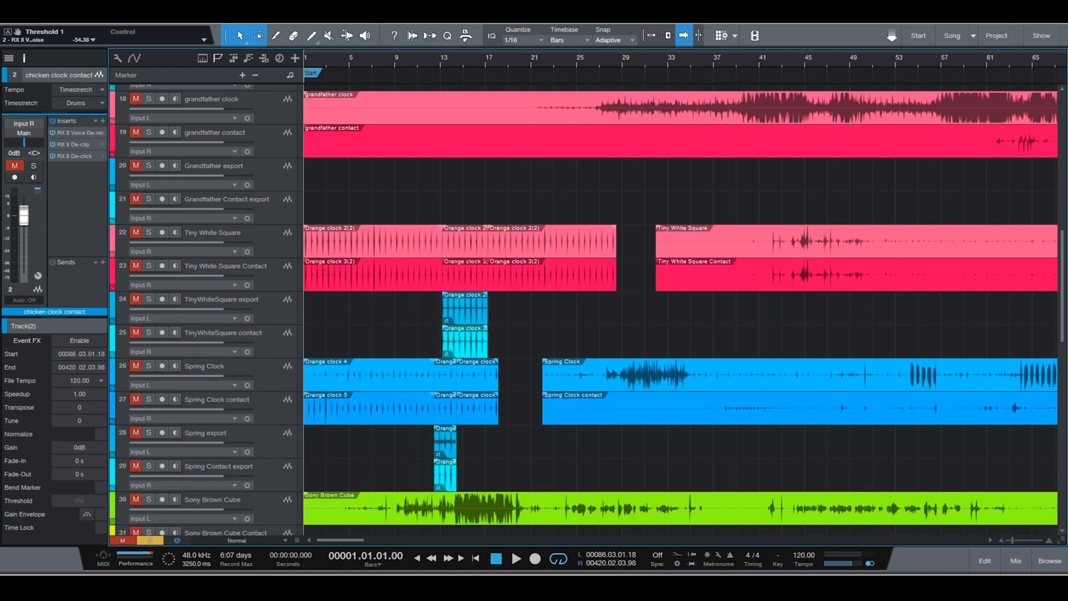
pyautogui.scroll(-8, 583, 309)
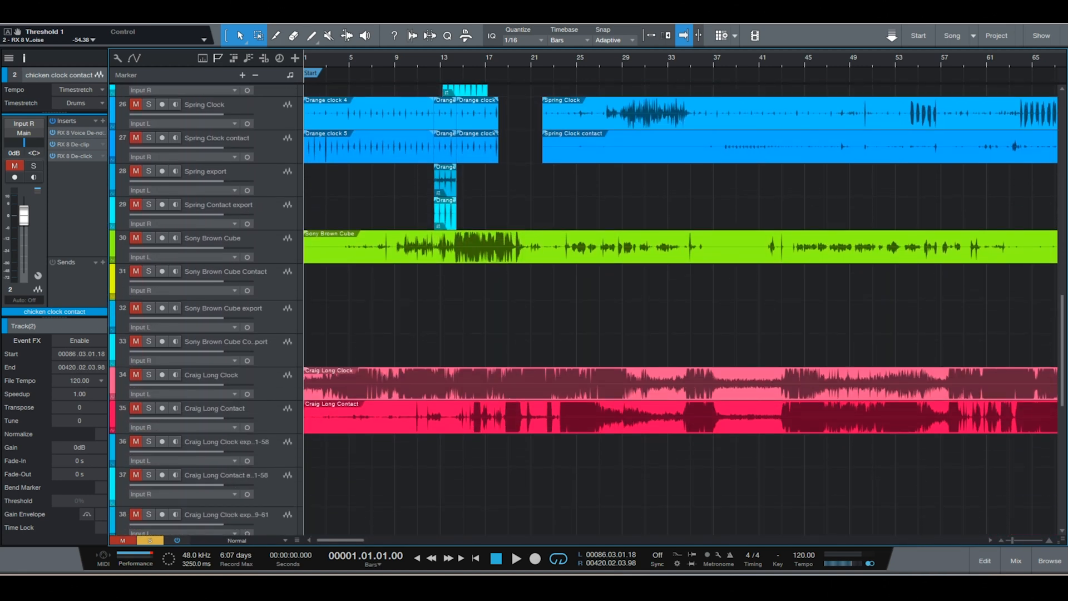
pyautogui.scroll(-2, 583, 309)
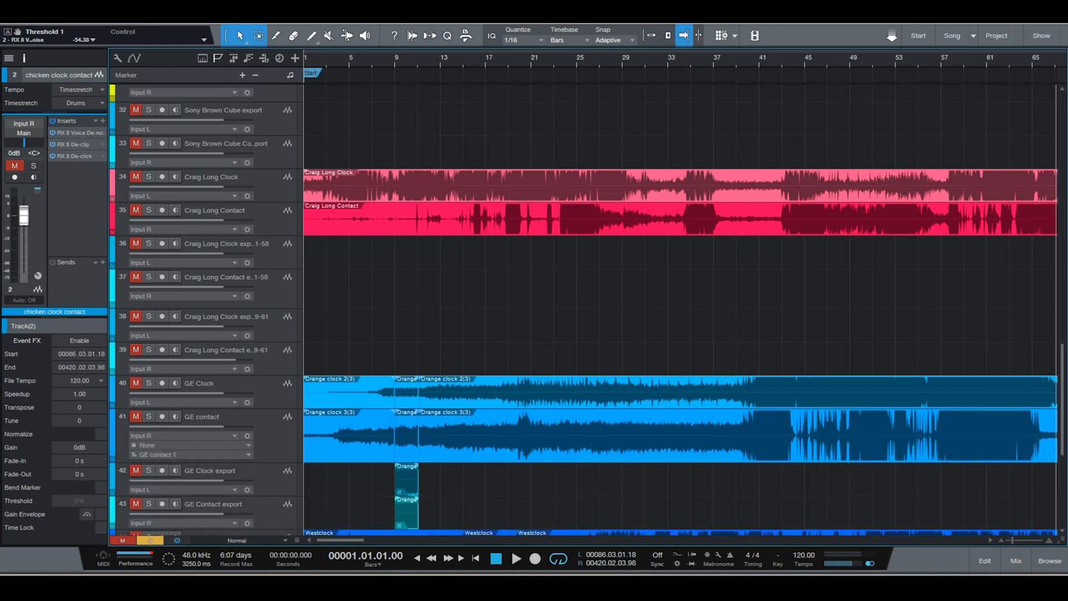
pyautogui.scroll(-7, 583, 309)
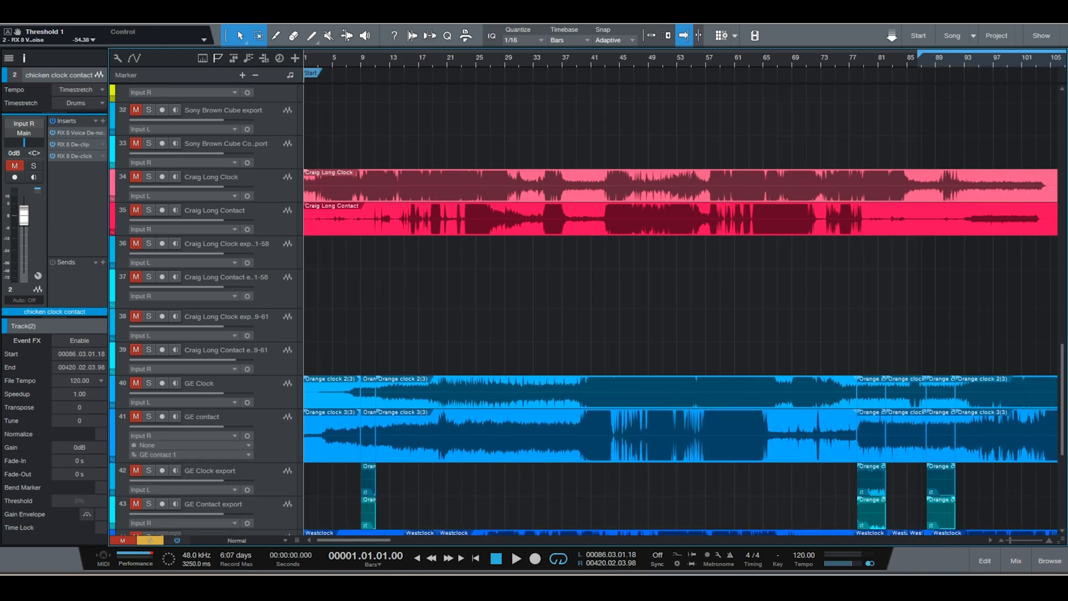
pyautogui.scroll(-6, 583, 309)
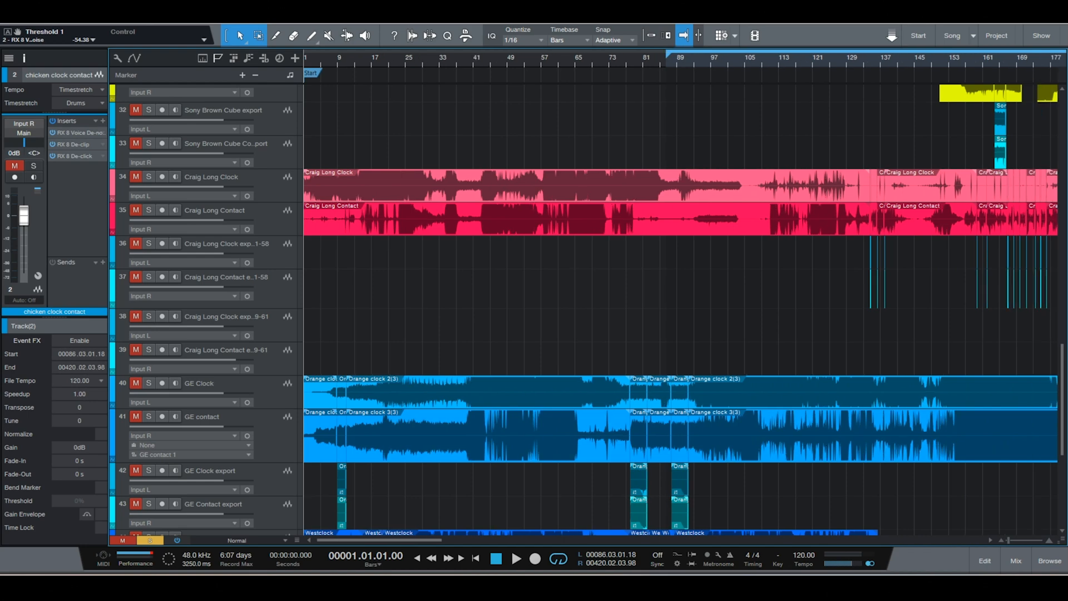
pyautogui.scroll(-6, 583, 309)
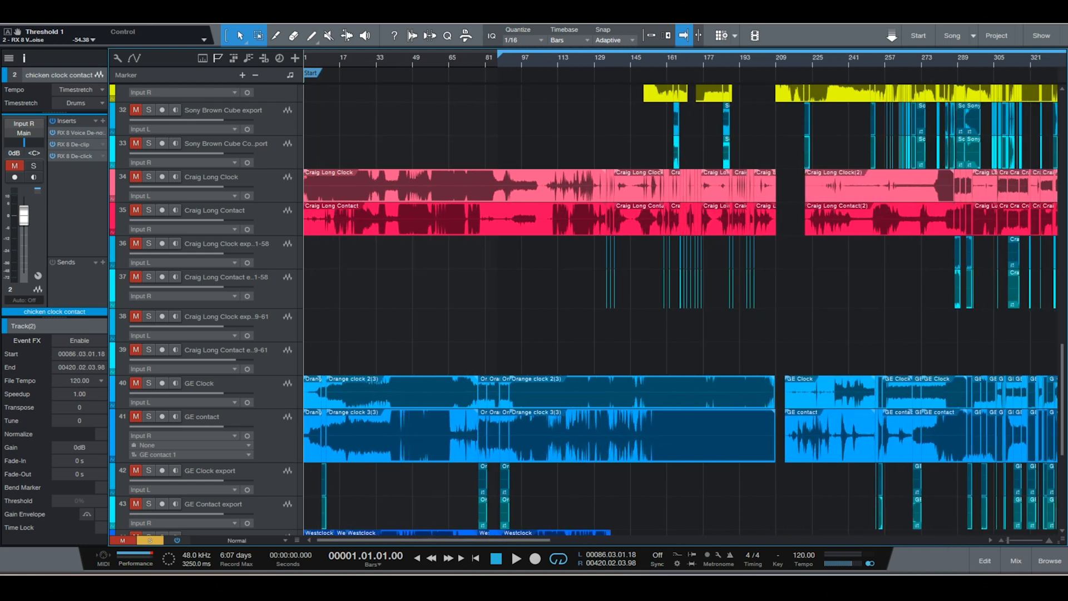
pyautogui.scroll(-4, 582, 309)
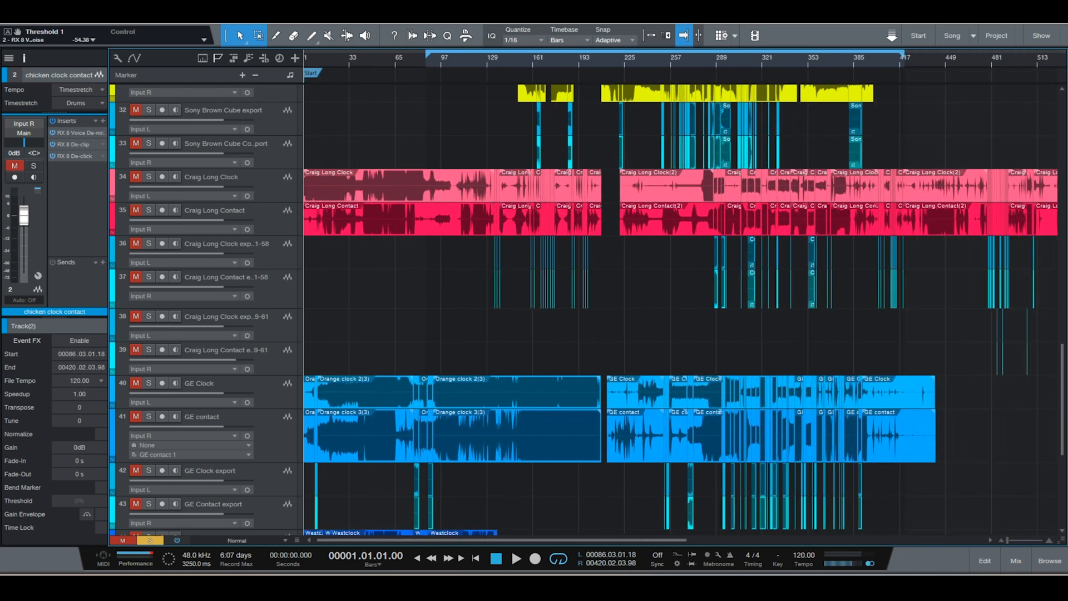
pyautogui.scroll(-2, 583, 309)
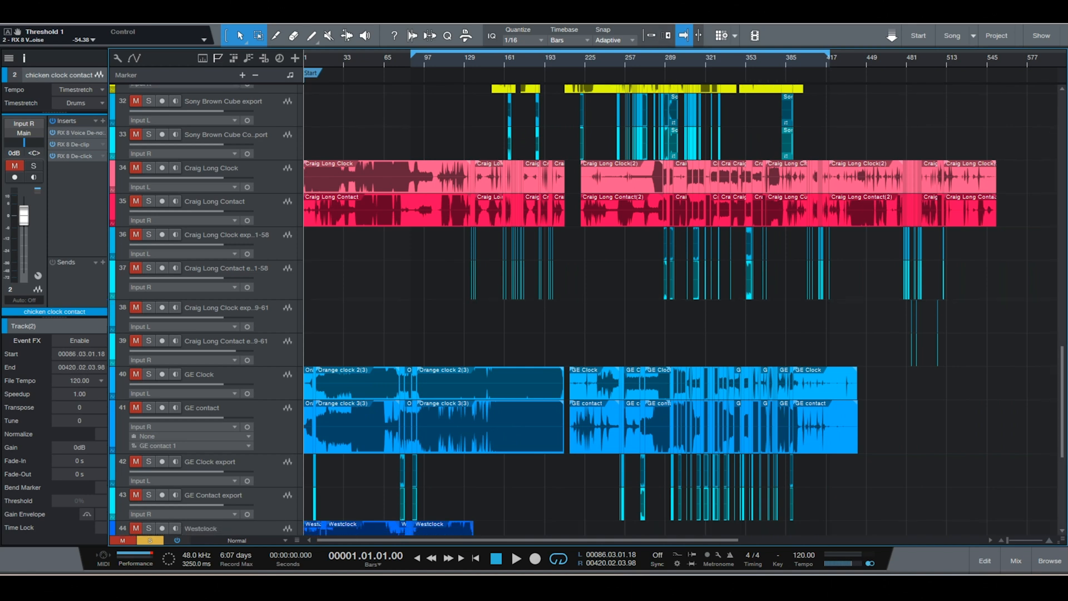
pyautogui.scroll(-4, 583, 309)
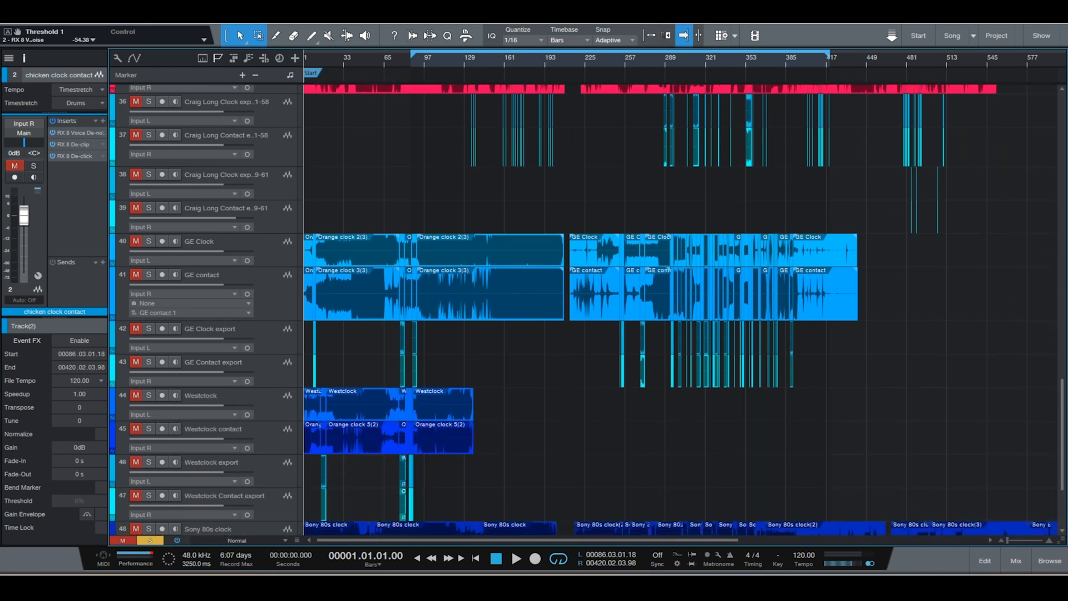
pyautogui.scroll(-2, 583, 309)
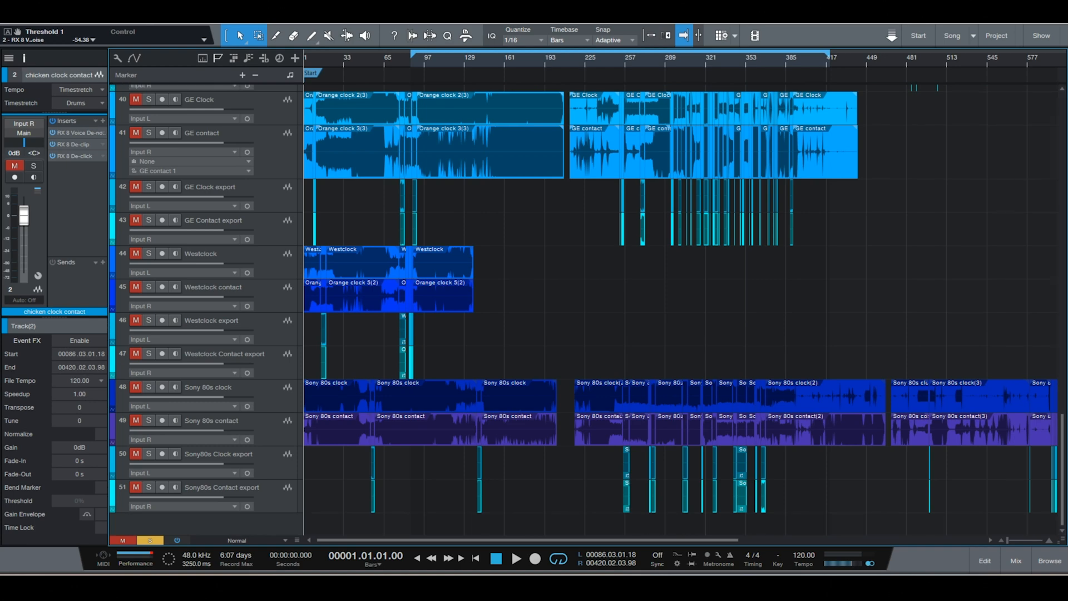
pyautogui.scroll(5, 375, 306)
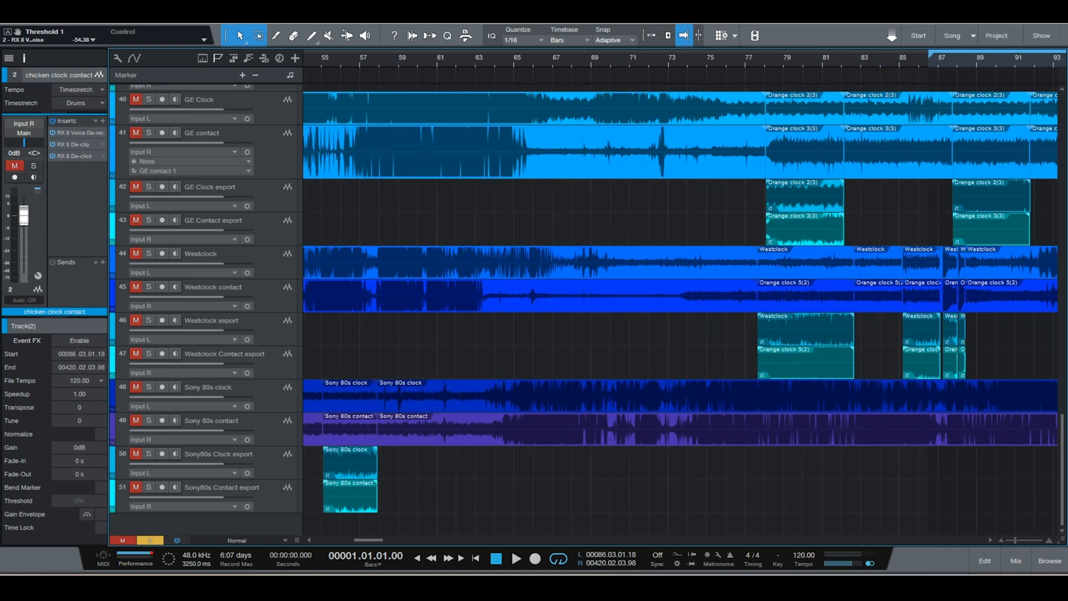
pyautogui.scroll(20, 583, 309)
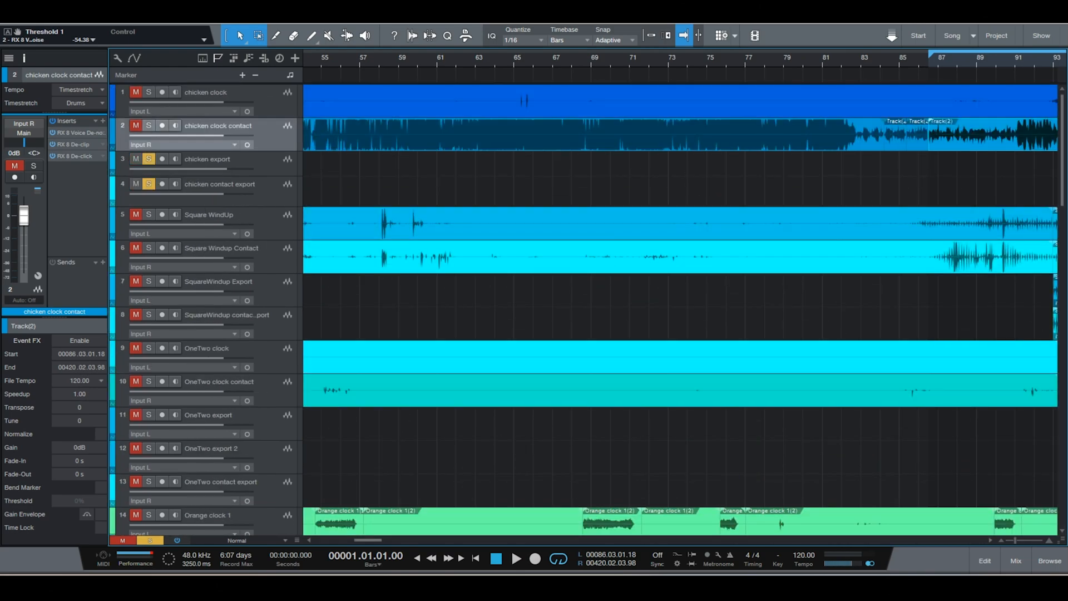
pyautogui.scroll(-8, 680, 309)
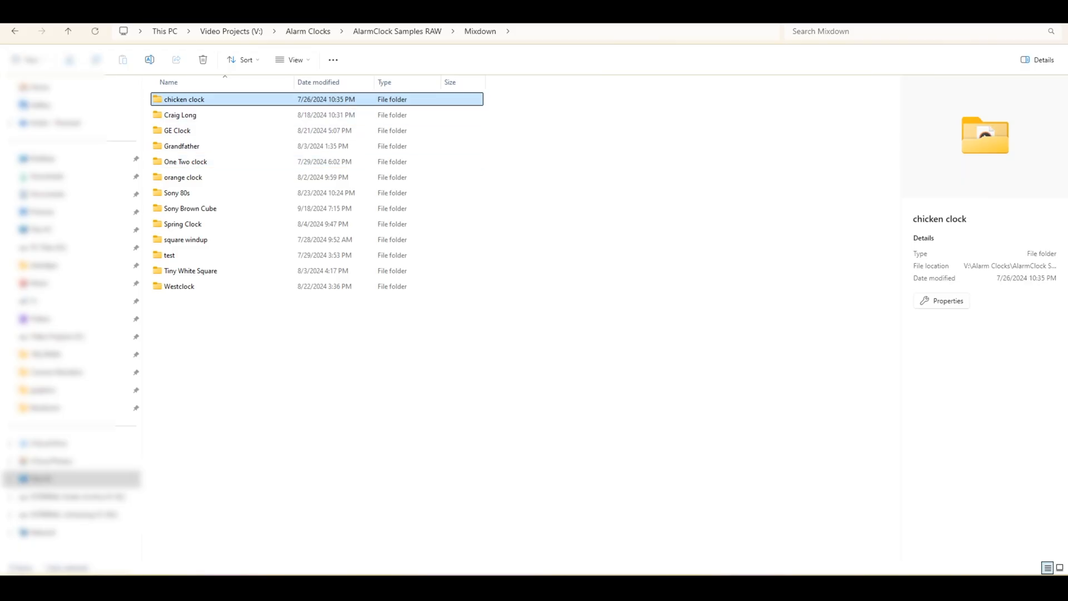
pyautogui.doubleClick(183, 98)
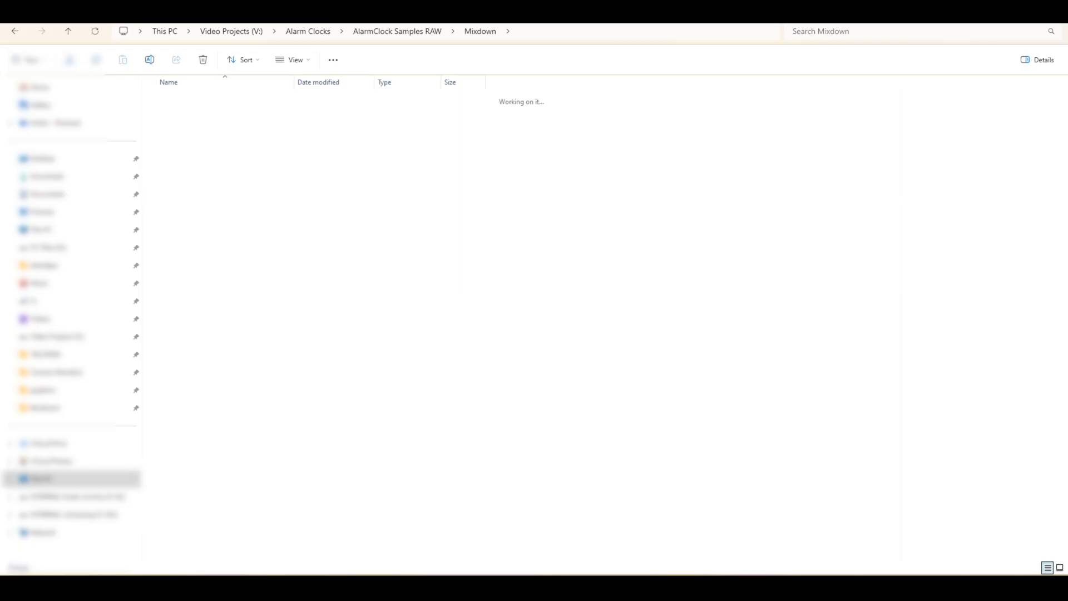
pyautogui.hotkey('alt', 'Left')
pyautogui.doubleClick(184, 115)
pyautogui.scroll(-2, 223, 230)
pyautogui.scroll(-15, 223, 226)
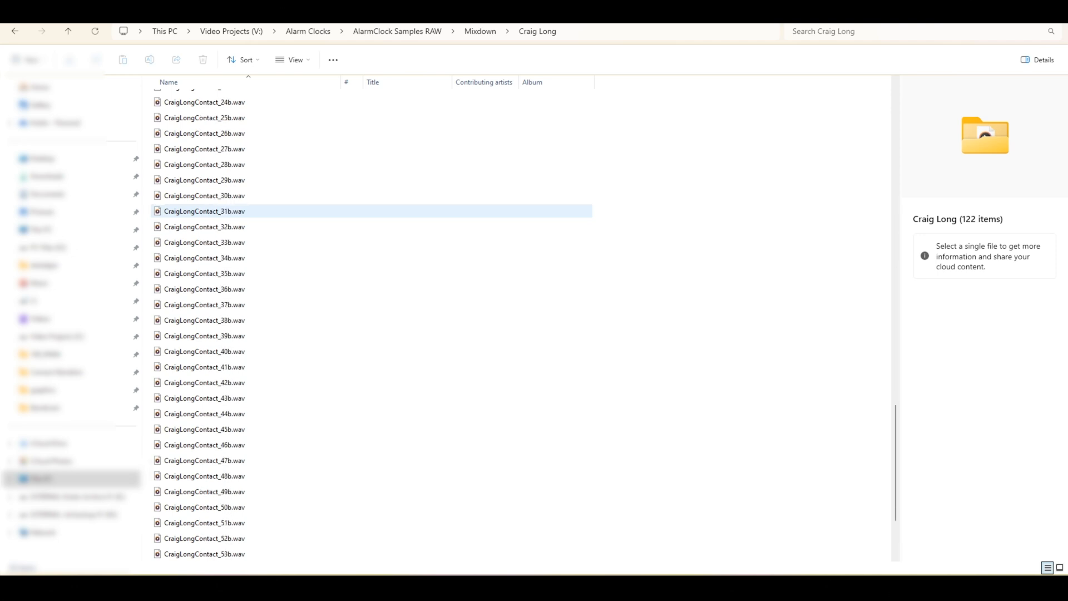
# Inspect the exported samples in the GE Clock, Grandfather and One Two clock subfolders.
pyautogui.click(68, 31)
pyautogui.doubleClick(177, 130)
pyautogui.scroll(-12, 222, 322)
pyautogui.moveTo(232, 81); pyautogui.dragTo(298, 82)
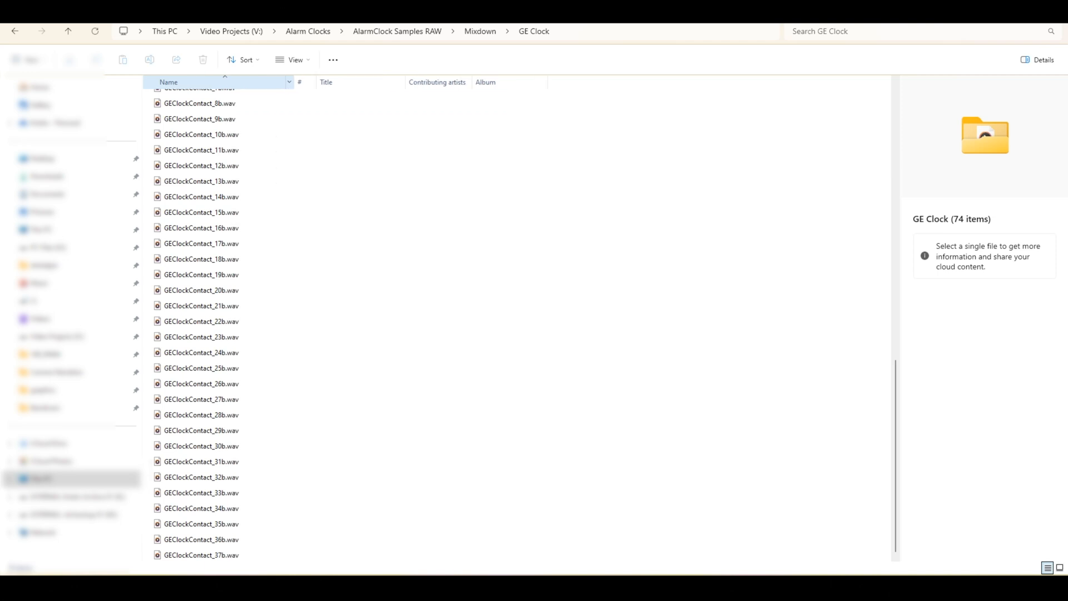
pyautogui.scroll(10, 222, 328)
pyautogui.click(67, 31)
pyautogui.doubleClick(184, 144)
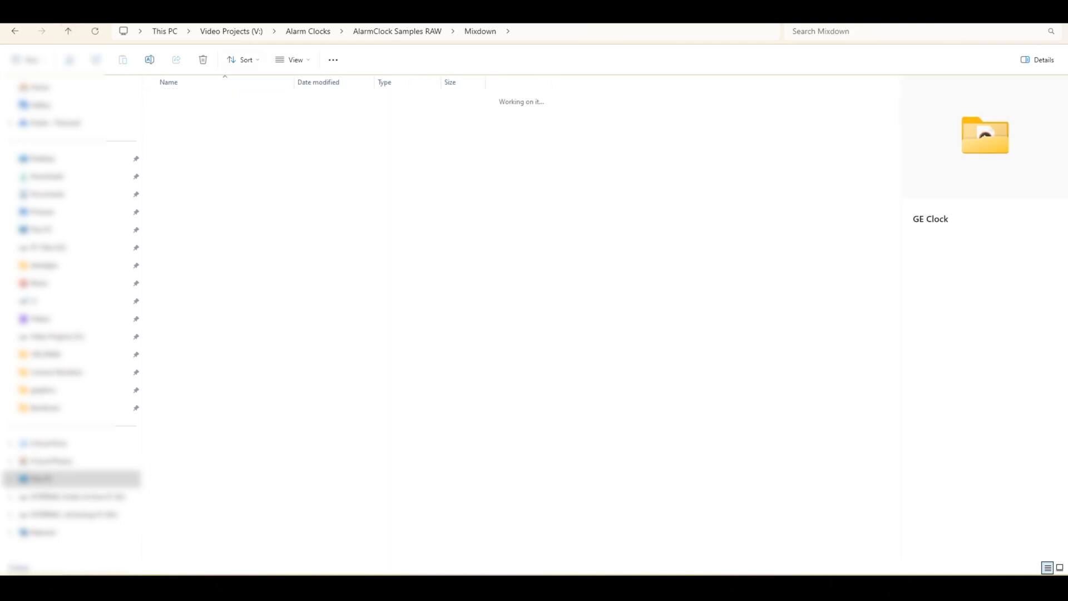
pyautogui.click(68, 31)
pyautogui.doubleClick(184, 160)
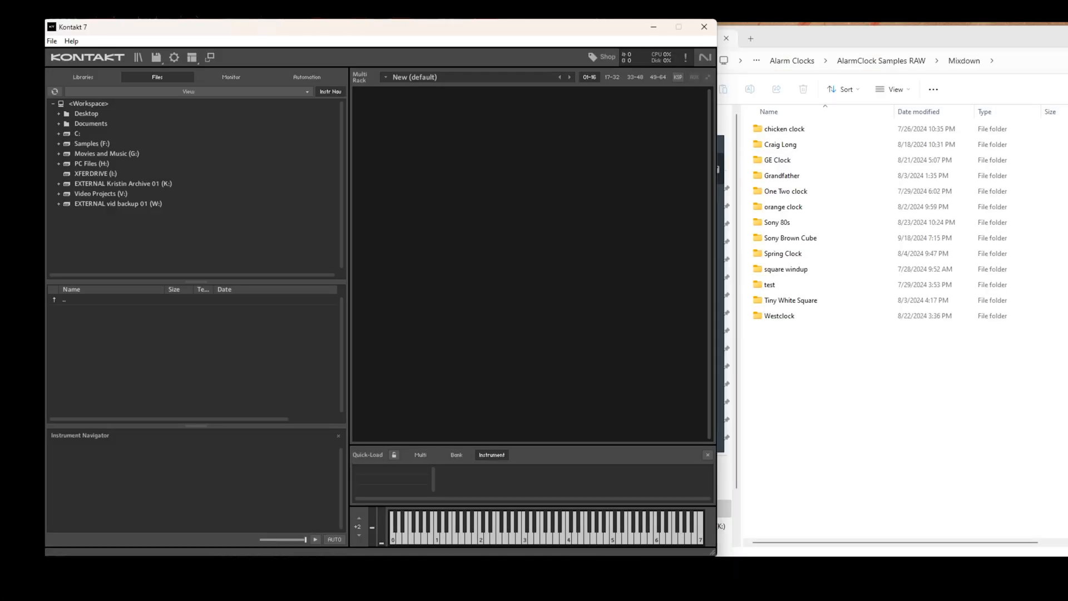
# In Kontakt 7, create a new default instrument and open it for editing.
pyautogui.click(156, 58)
pyautogui.click(175, 73)
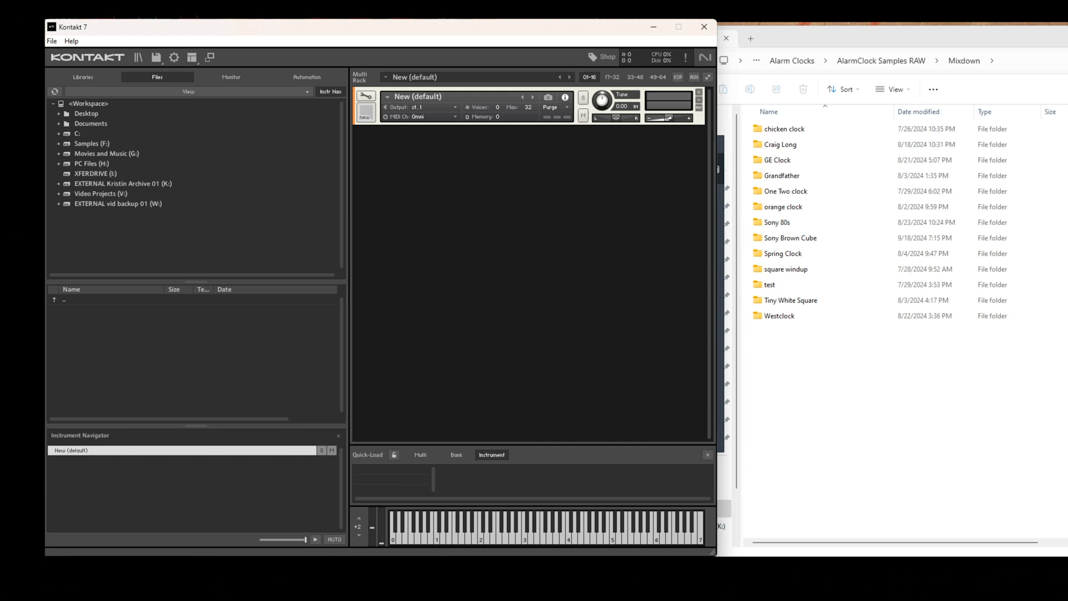
pyautogui.click(366, 96)
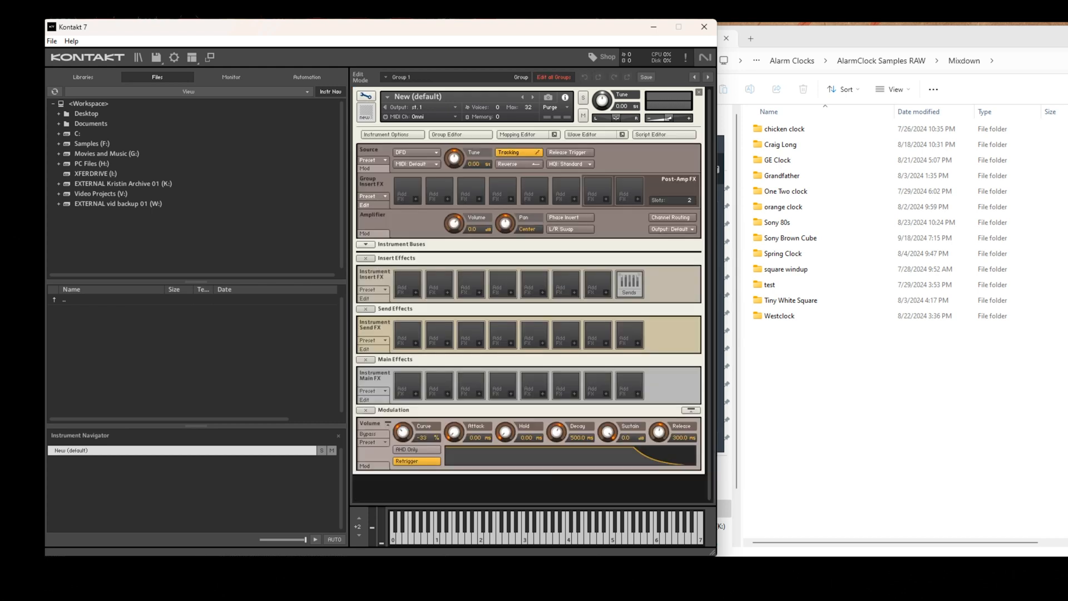
# Map SonyBrownCube_4a.wav from the Sony Brown Cube folder in the Mapping Editor, with root key C4 and key range C0 to C5.
pyautogui.click(517, 134)
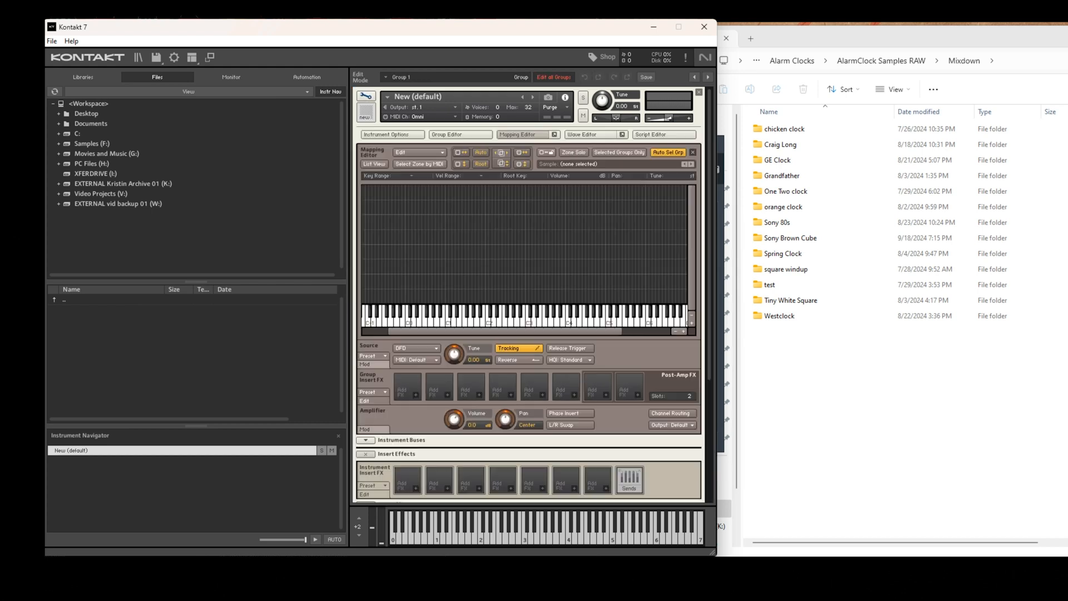
pyautogui.doubleClick(790, 237)
pyautogui.moveTo(801, 175); pyautogui.dragTo(564, 298)
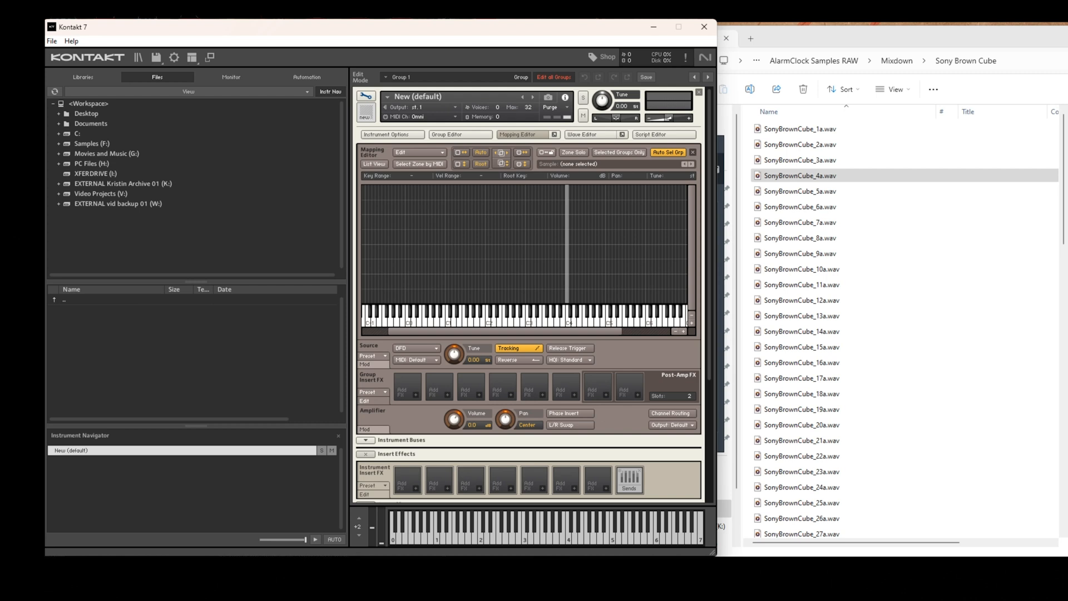
pyautogui.moveTo(566, 295); pyautogui.dragTo(567, 295)
pyautogui.moveTo(566, 244); pyautogui.dragTo(405, 245)
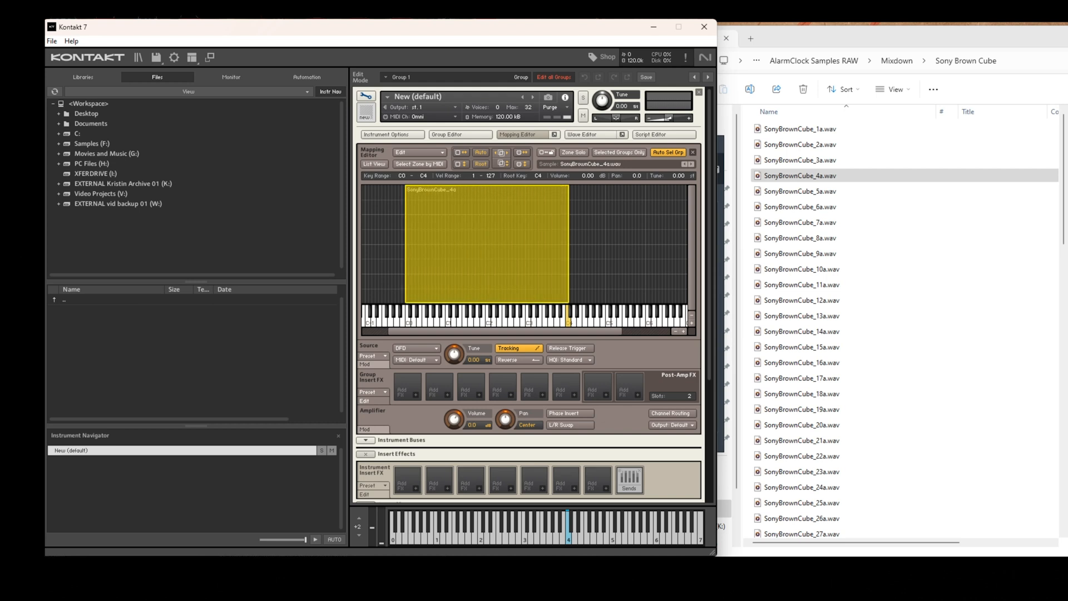
pyautogui.moveTo(568, 244); pyautogui.dragTo(609, 245)
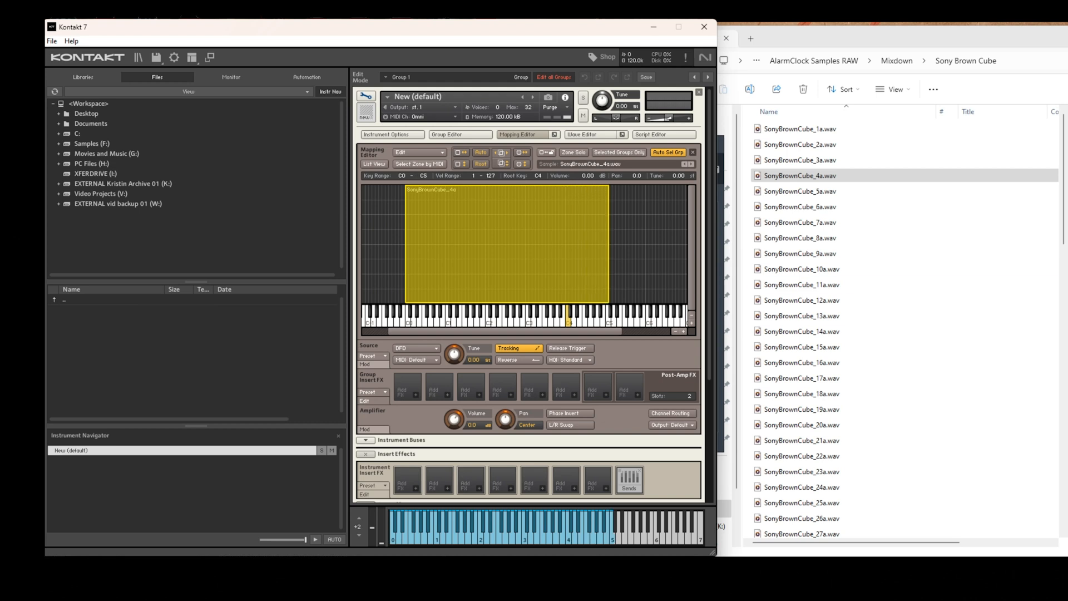
# Switch the group's source playback mode to Time Machine 1.
pyautogui.scroll(-2, 890, 359)
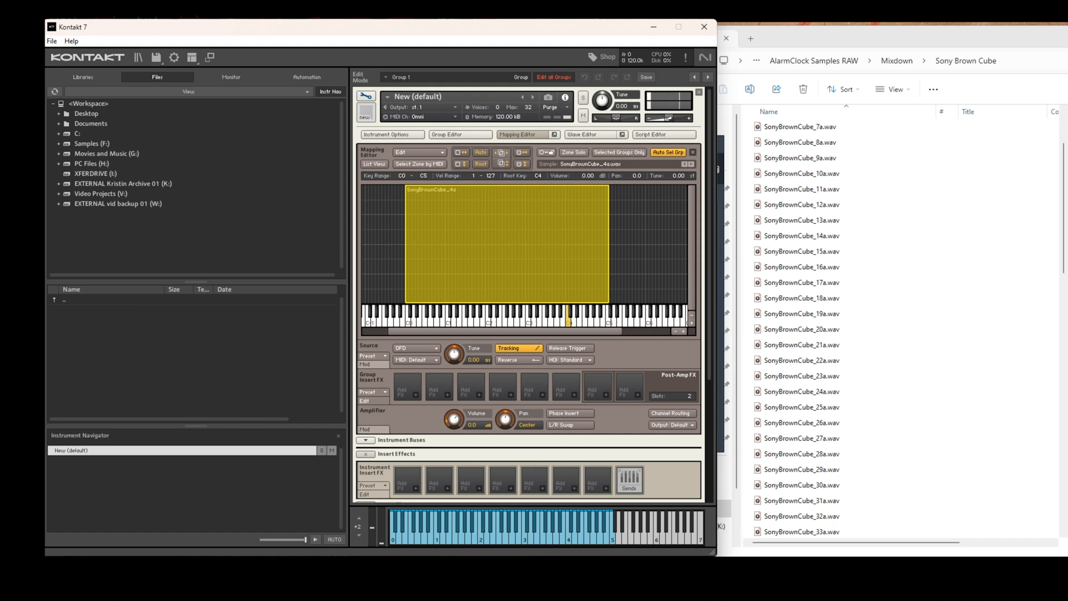
pyautogui.click(416, 348)
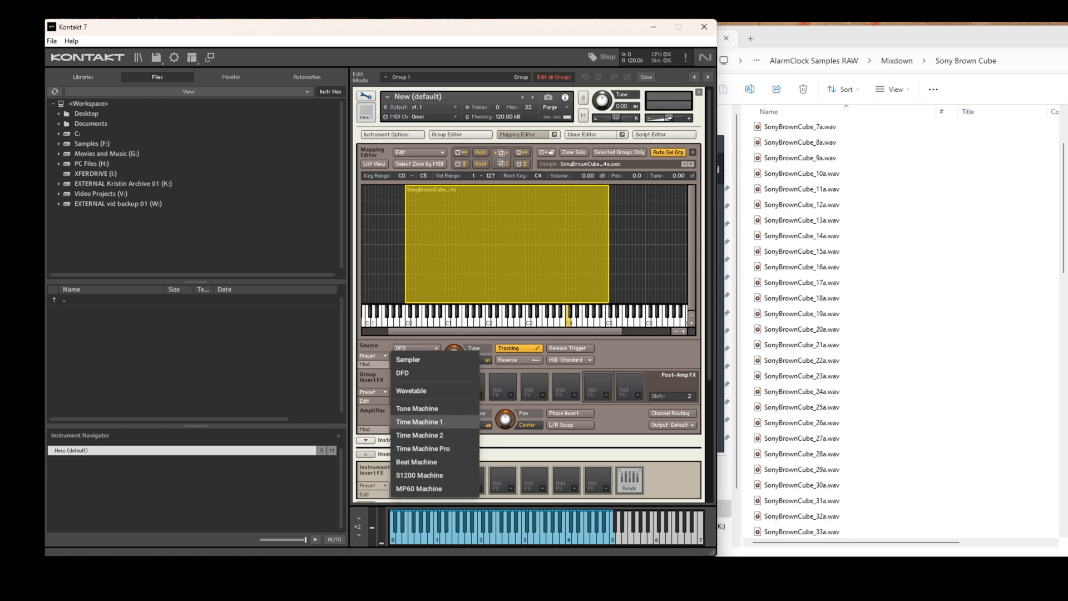
pyautogui.click(419, 422)
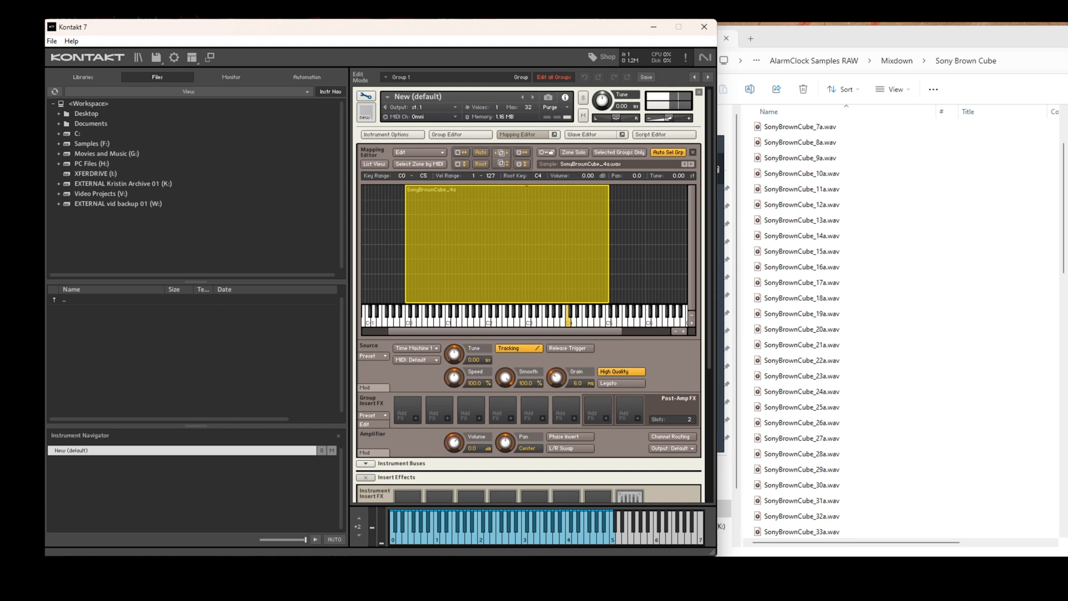
pyautogui.scroll(-1, 529, 294)
pyautogui.scroll(-6, 529, 295)
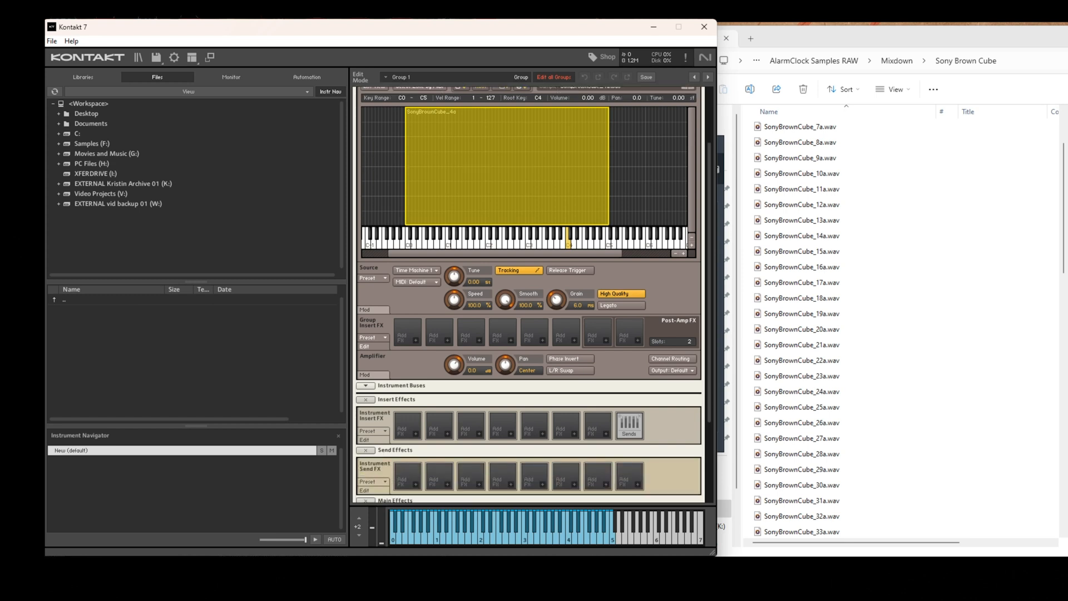
pyautogui.scroll(-3, 529, 295)
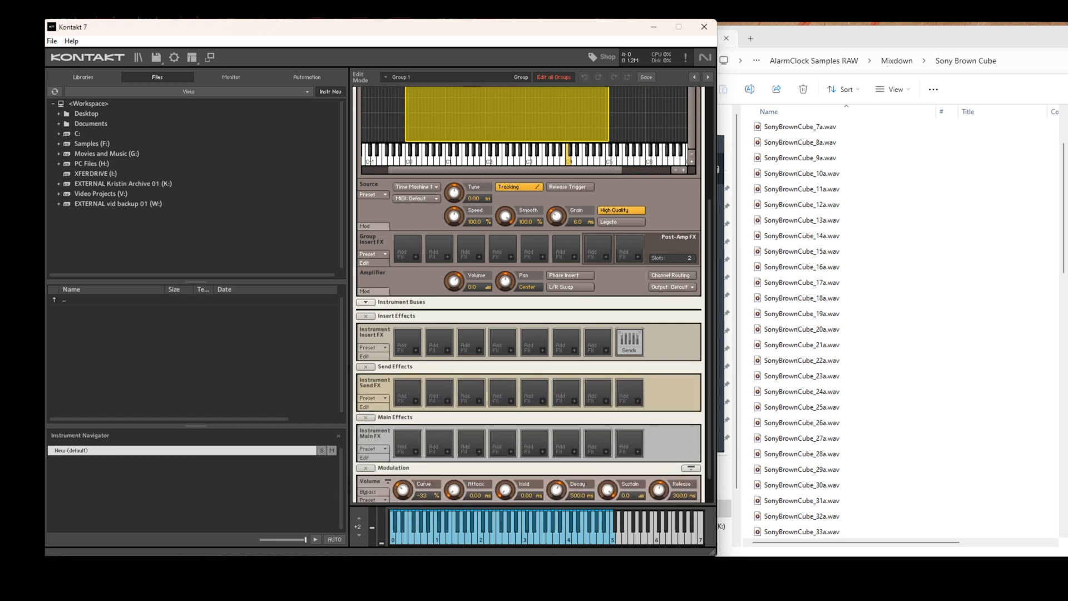
pyautogui.click(416, 350)
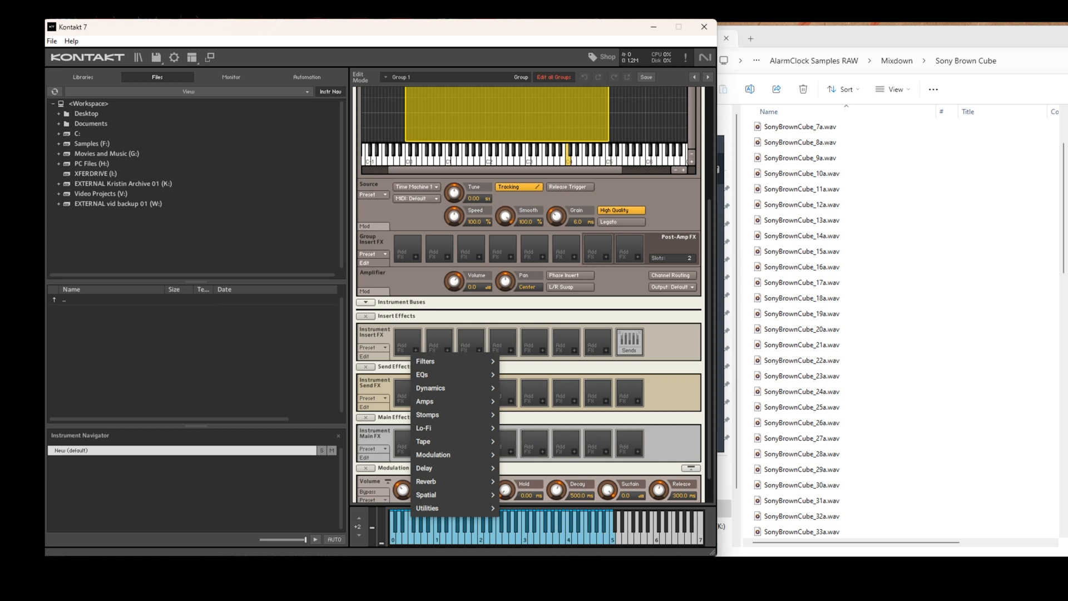
pyautogui.press('Escape')
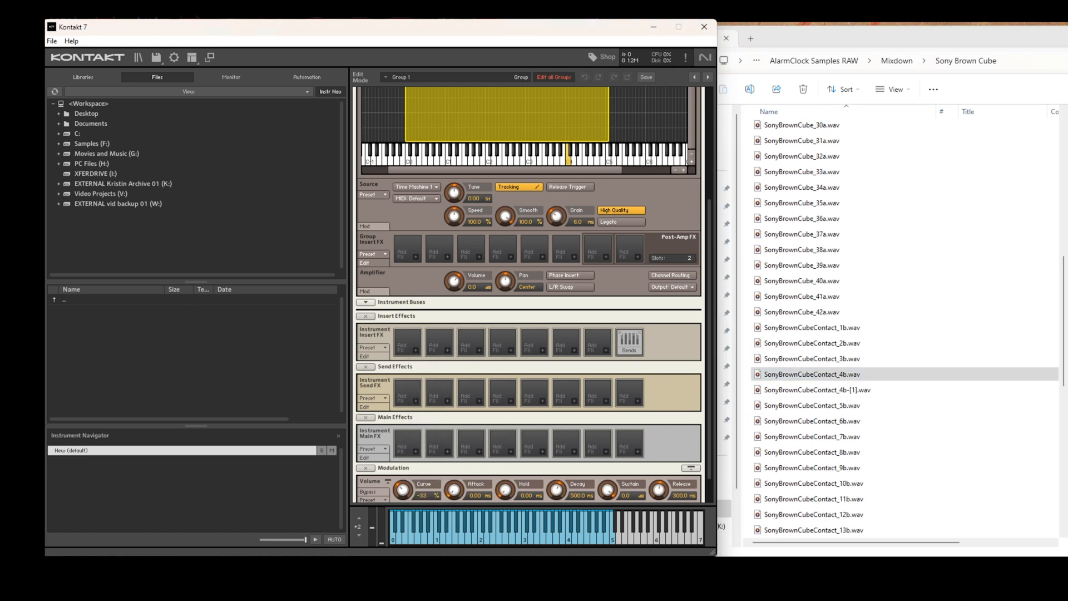
# Layer SonyBrownCubeContact_4b.wav over the existing zone, with root key C4, key range C0 to C5 and velocity range 40 to 127.
pyautogui.scroll(3, 529, 295)
pyautogui.scroll(3, 529, 295)
pyautogui.moveTo(812, 374); pyautogui.dragTo(580, 230)
pyautogui.moveTo(566, 183); pyautogui.dragTo(412, 184)
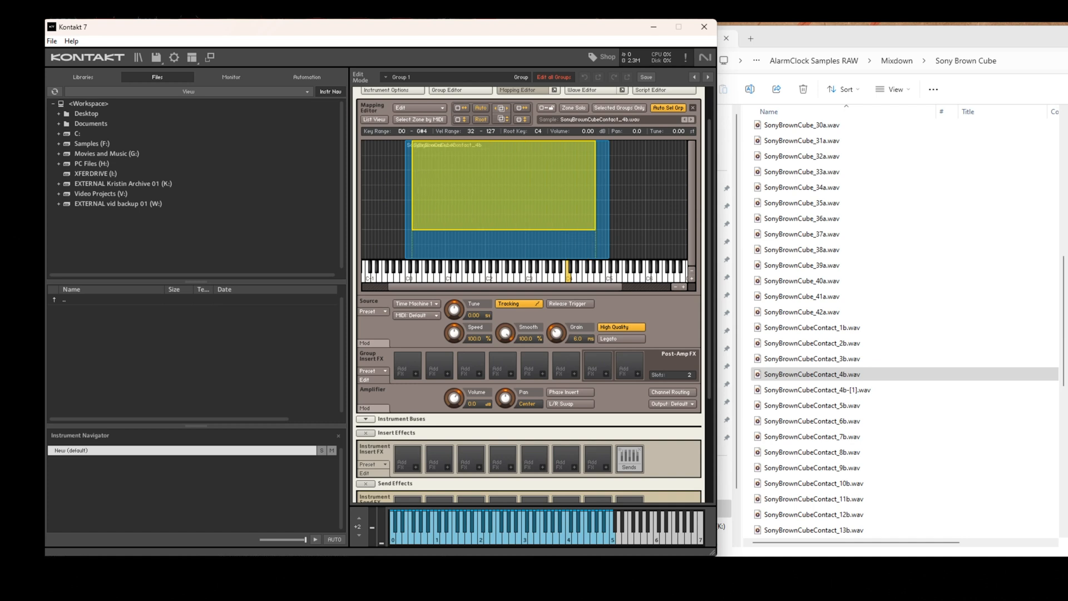
pyautogui.moveTo(580, 230); pyautogui.dragTo(580, 222)
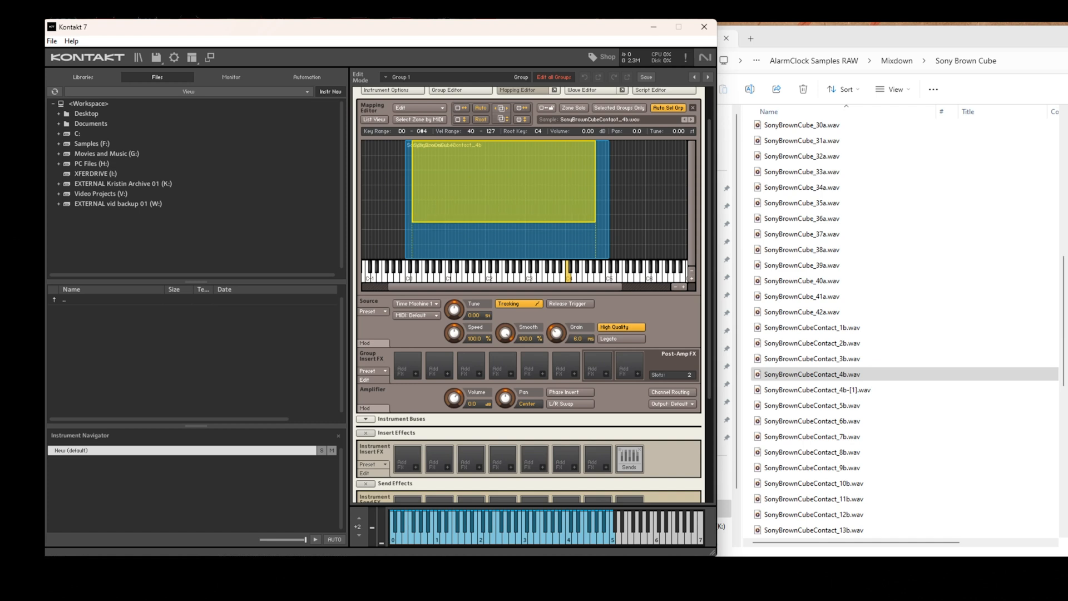
pyautogui.moveTo(595, 183); pyautogui.dragTo(608, 183)
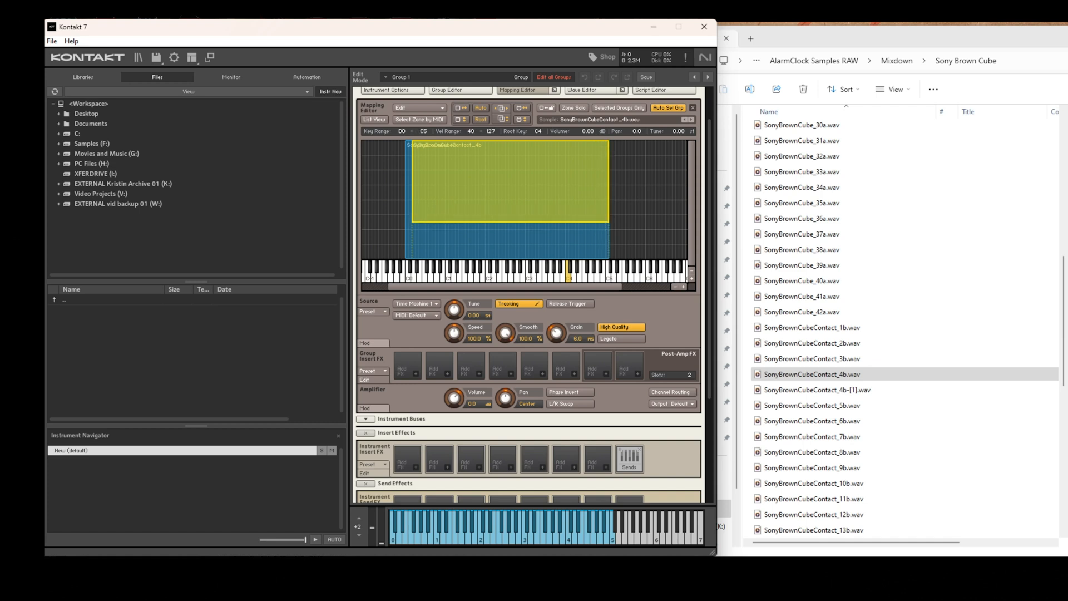
pyautogui.moveTo(405, 183); pyautogui.dragTo(405, 184)
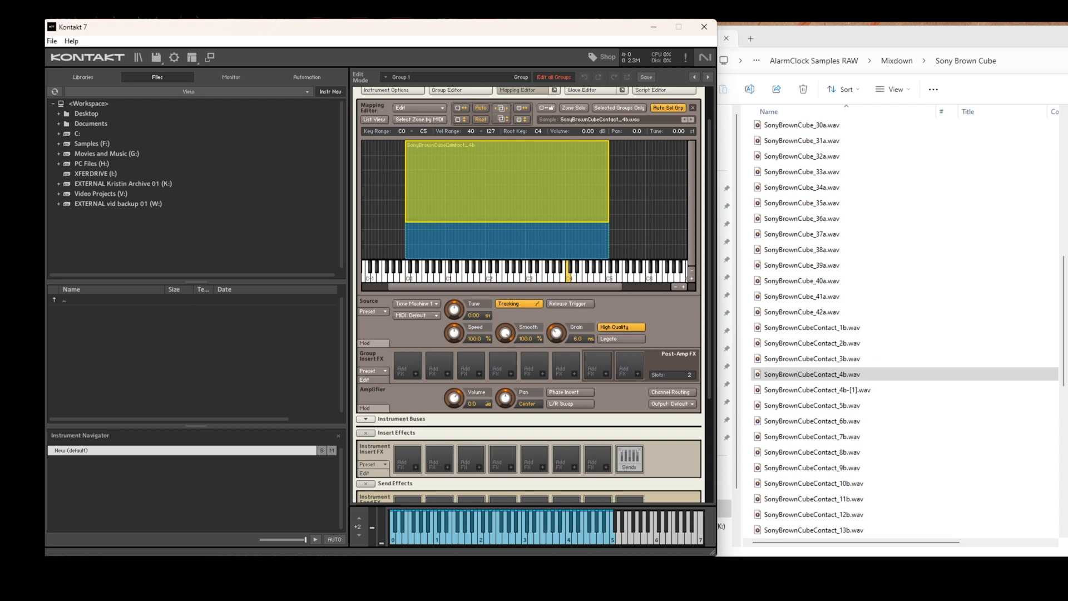
# Enable sample loop 1 across the whole SonyBrownCube_4a sample in the Wave Editor and audition a note.
pyautogui.click(506, 244)
pyautogui.scroll(2, 528, 295)
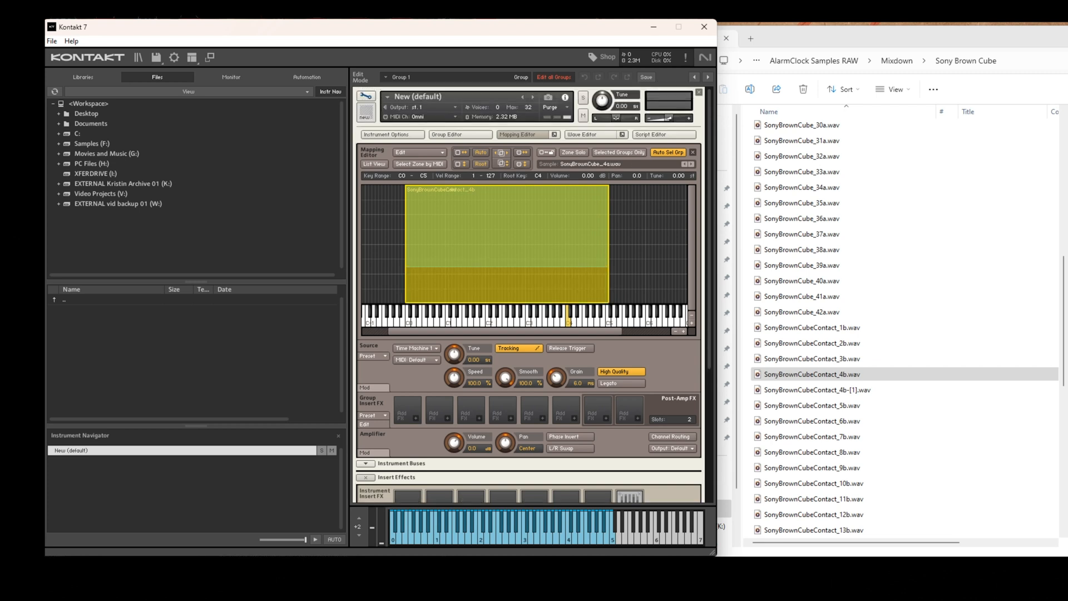
pyautogui.click(583, 135)
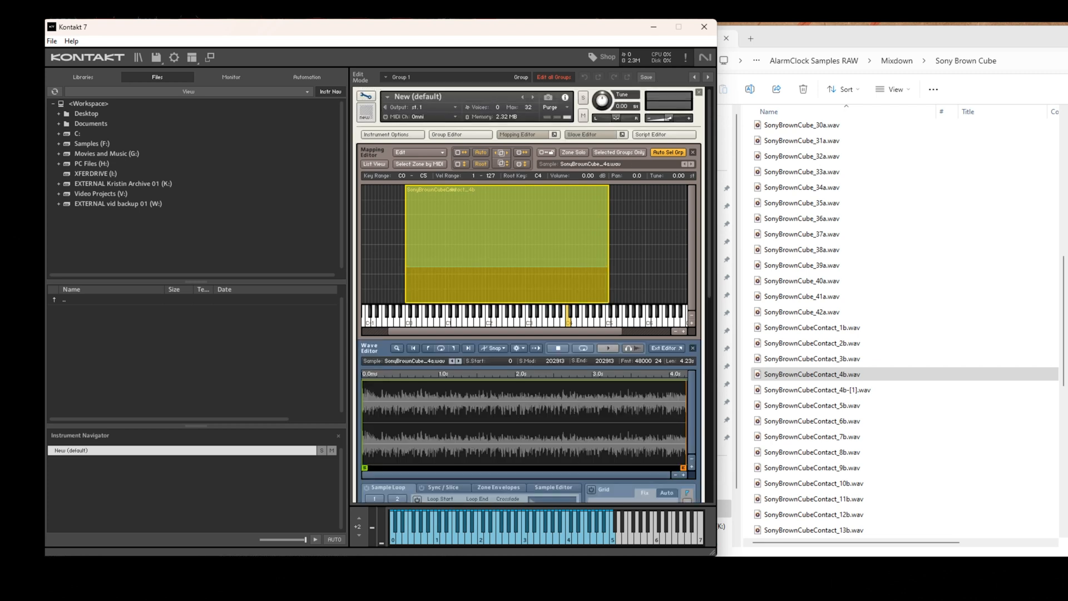
pyautogui.scroll(-5, 528, 295)
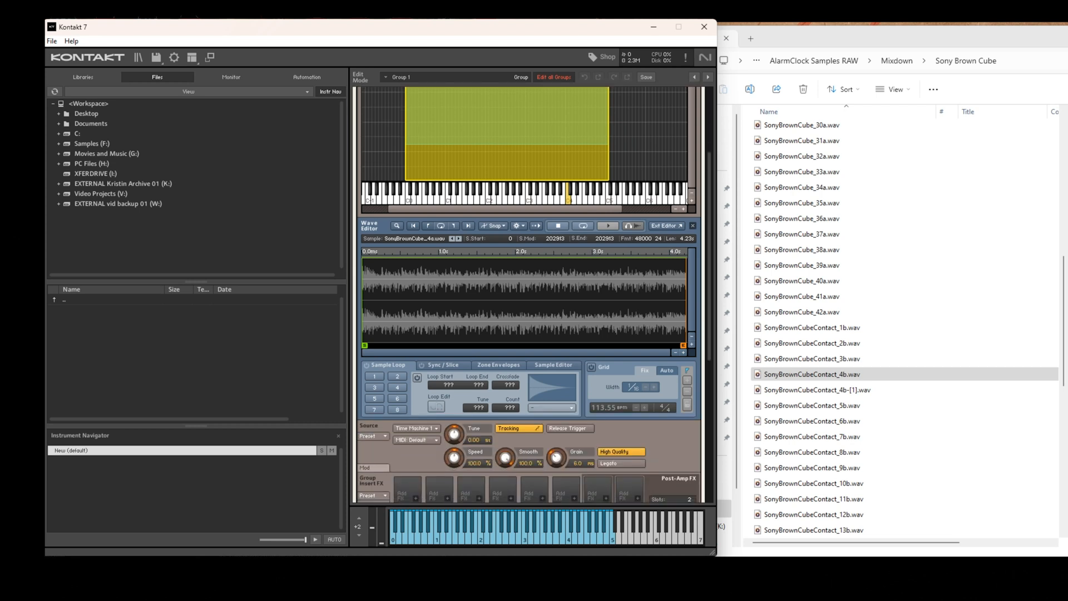
pyautogui.click(417, 356)
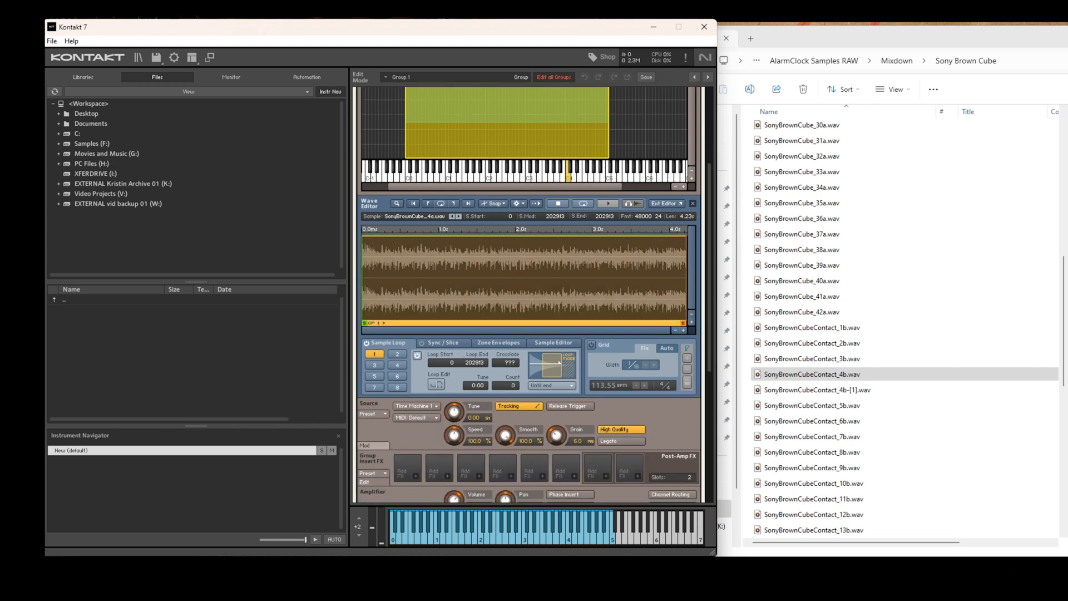
pyautogui.click(524, 535)
pyautogui.scroll(5, 529, 289)
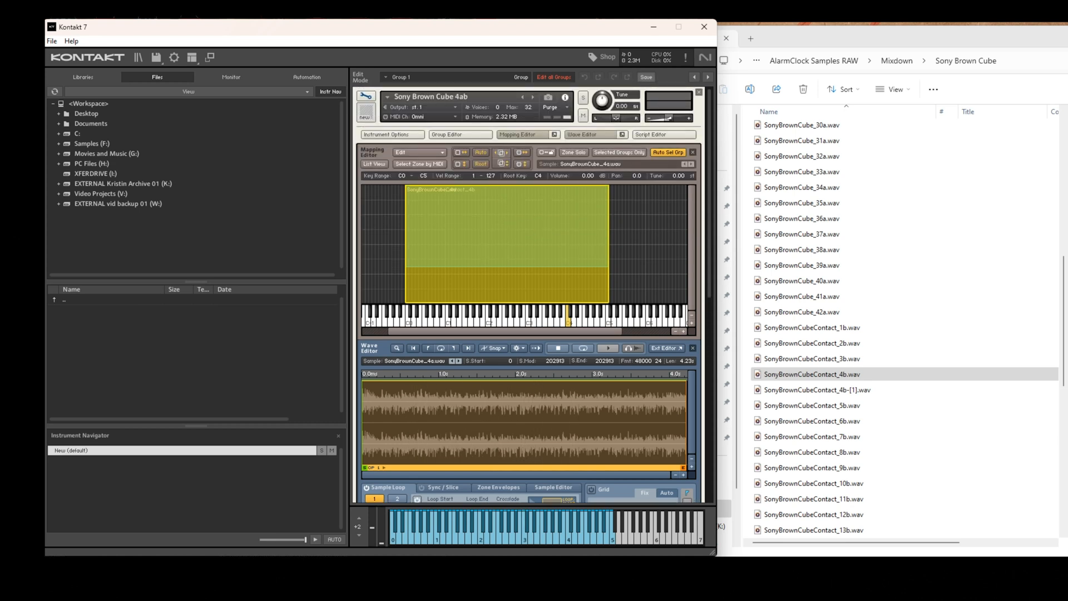